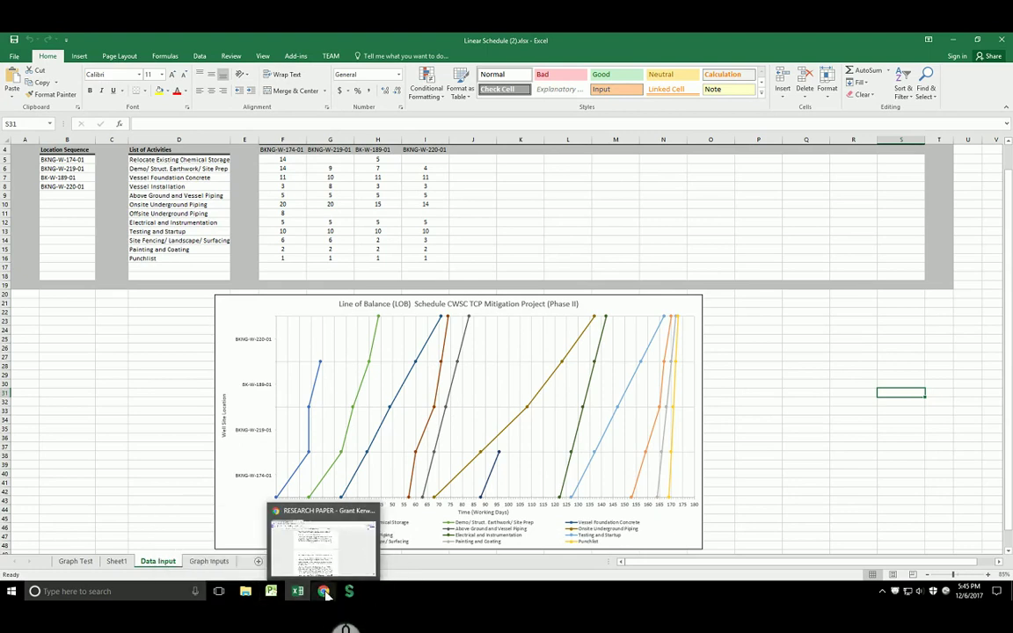
Switch to the research paper in Google Docs and read the paragraphs on developing the CPM and LOB schedules.
{"action": "left_click", "coordinate": [324, 591]}
{"action": "scroll", "coordinate": [472, 409], "scroll_direction": "down", "scroll_amount": 2}
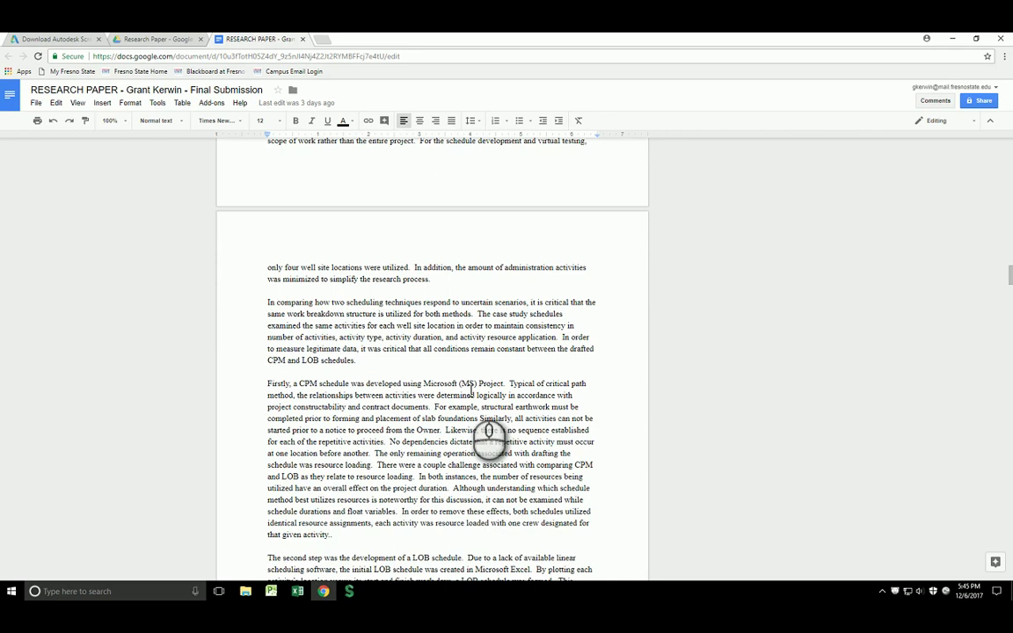
{"action": "scroll", "coordinate": [470, 390], "scroll_direction": "down", "scroll_amount": 3}
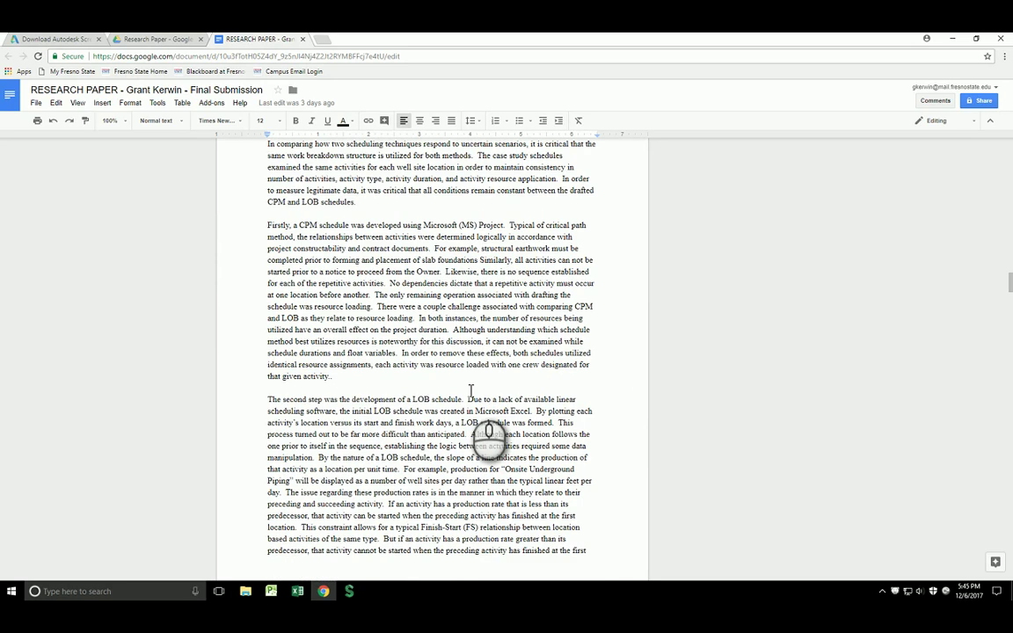
{"action": "scroll", "coordinate": [470, 390], "scroll_direction": "down", "scroll_amount": 4}
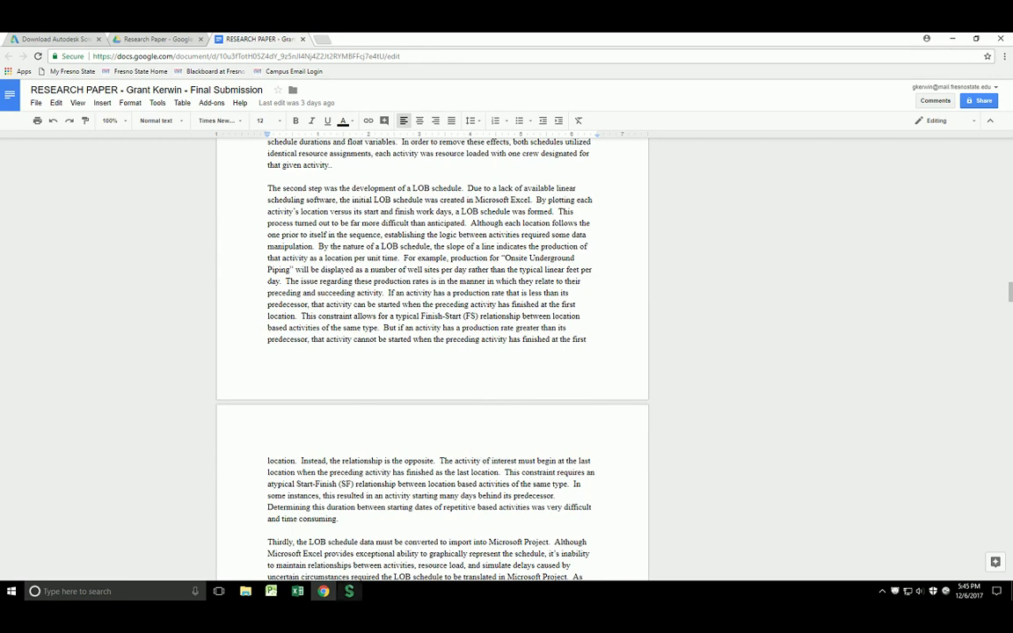
Switch to Microsoft Project and view the CPM schedule, and review the well construction tasks in the LOB schedule.
{"action": "mouse_move", "coordinate": [345, 595]}
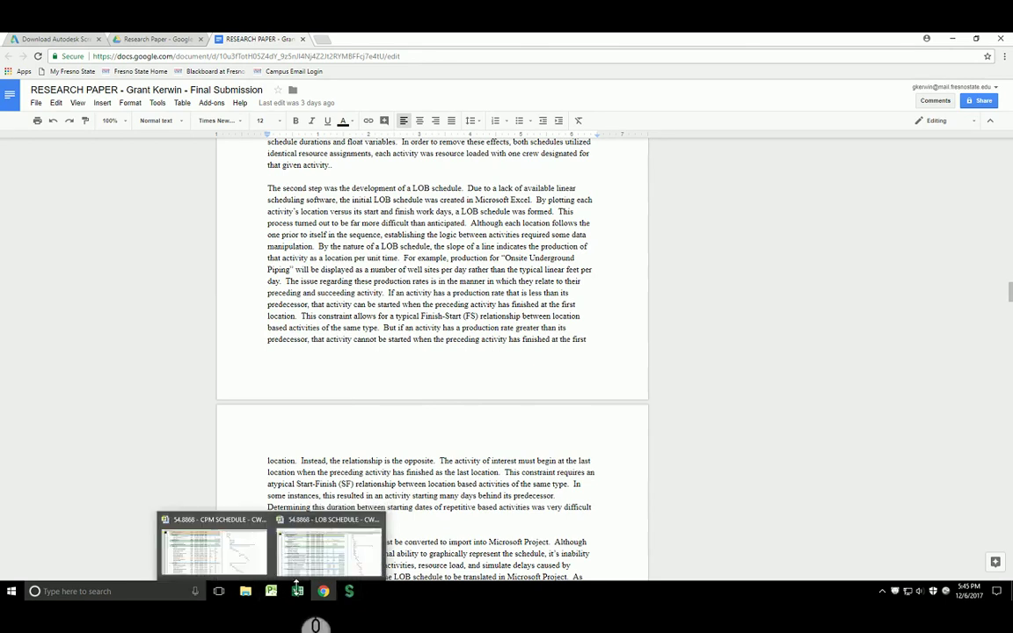
{"action": "mouse_move", "coordinate": [297, 591]}
{"action": "left_click", "coordinate": [246, 545]}
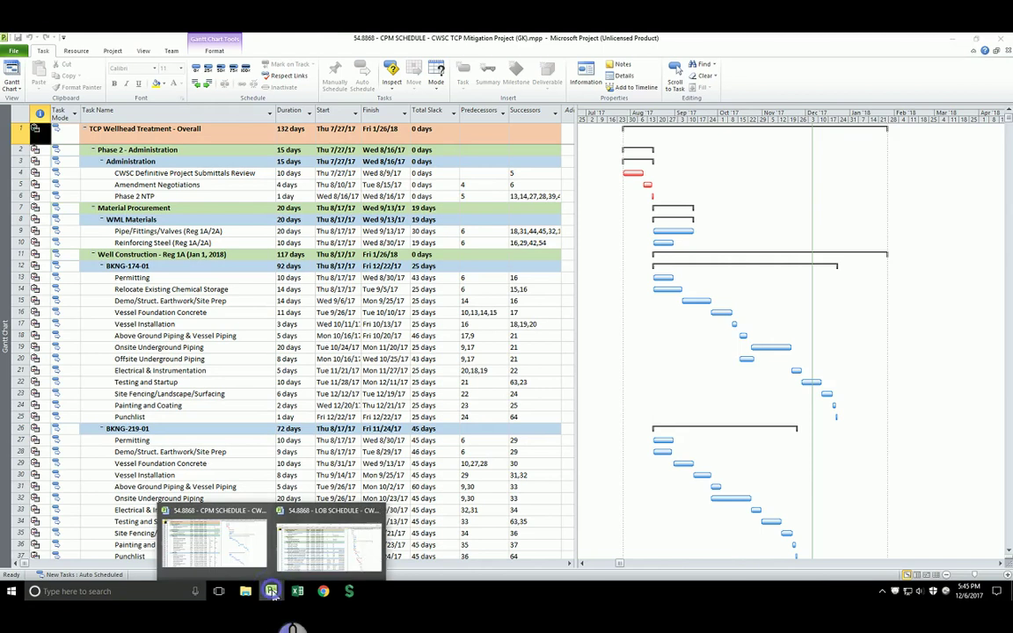
{"action": "left_click", "coordinate": [375, 561]}
{"action": "scroll", "coordinate": [235, 350], "scroll_direction": "down", "scroll_amount": 3}
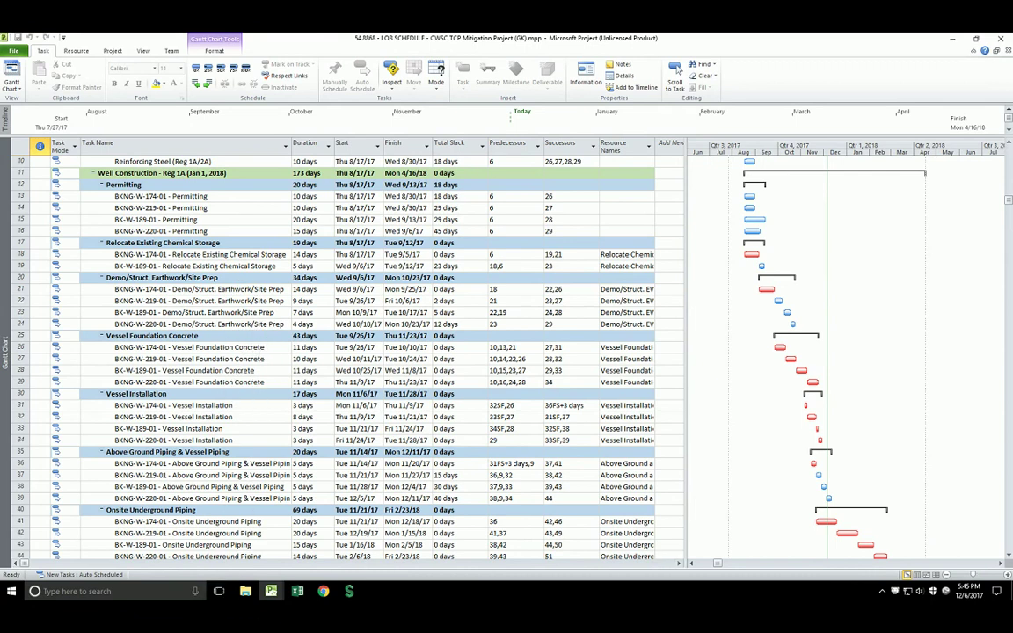
Return to the CPM schedule and indent the BKNG-219-01 task group beneath the Punchlist task of BKNG-174-01.
{"action": "mouse_move", "coordinate": [271, 593]}
{"action": "left_click", "coordinate": [226, 544]}
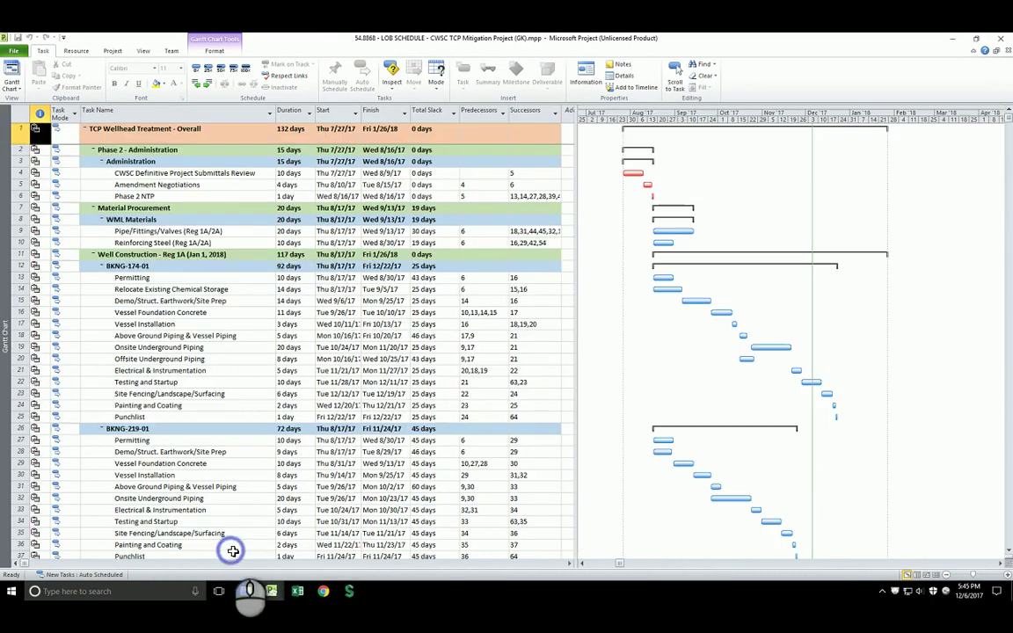
{"action": "scroll", "coordinate": [231, 431], "scroll_direction": "down", "scroll_amount": 3}
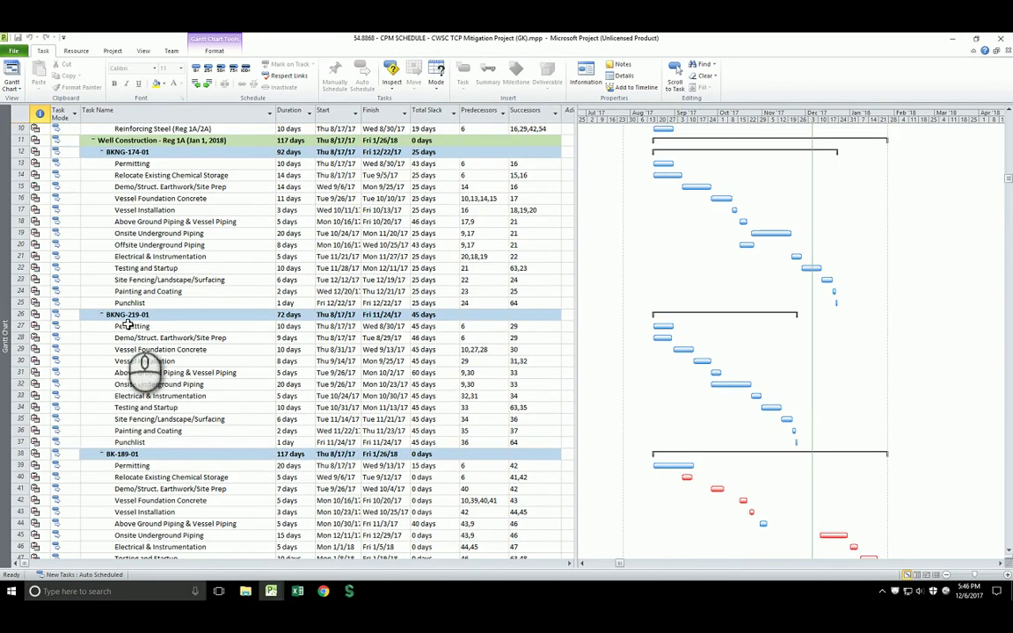
{"action": "left_click_drag", "start_coordinate": [110, 314], "coordinate": [348, 435]}
{"action": "key", "text": "alt+shift+Right"}
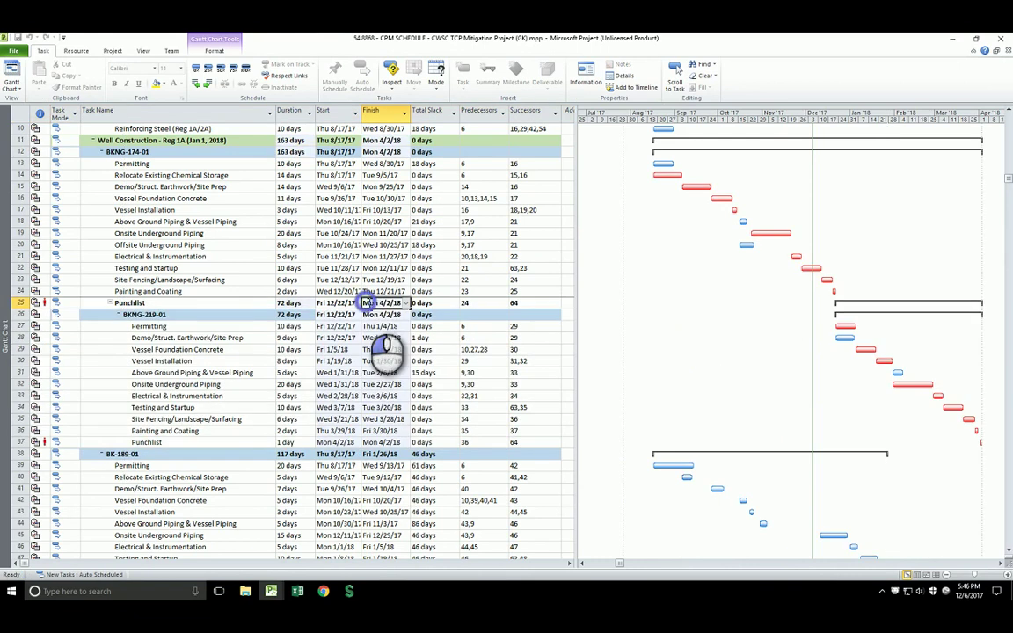
{"action": "left_click", "coordinate": [339, 337]}
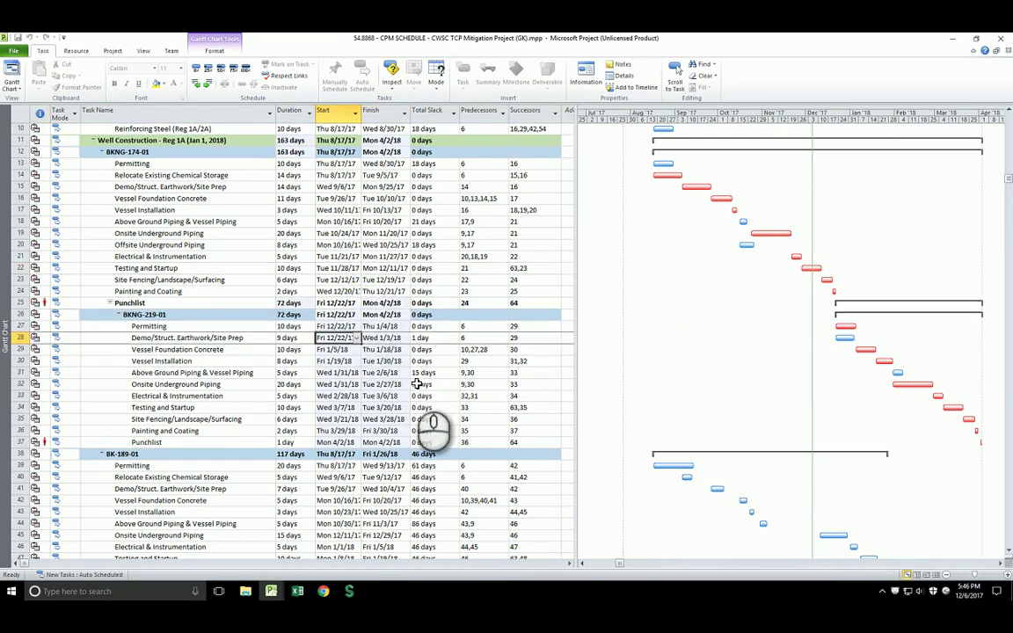
Examine the dates, total slack and Gantt bars of the well site tasks throughout the CPM schedule.
{"action": "scroll", "coordinate": [413, 387], "scroll_direction": "up", "scroll_amount": 3}
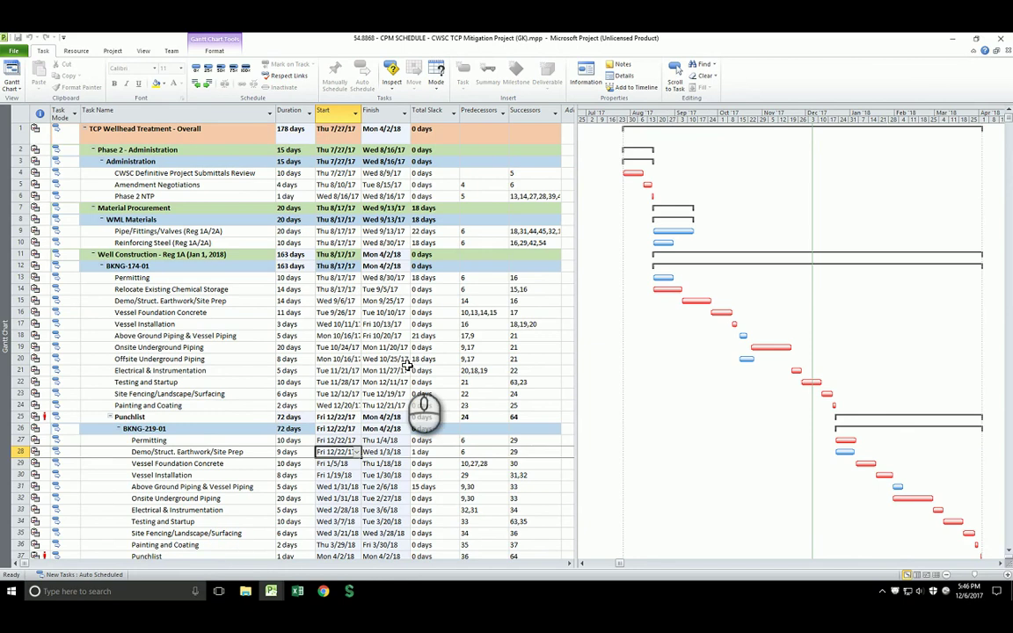
{"action": "scroll", "coordinate": [409, 365], "scroll_direction": "down", "scroll_amount": 2}
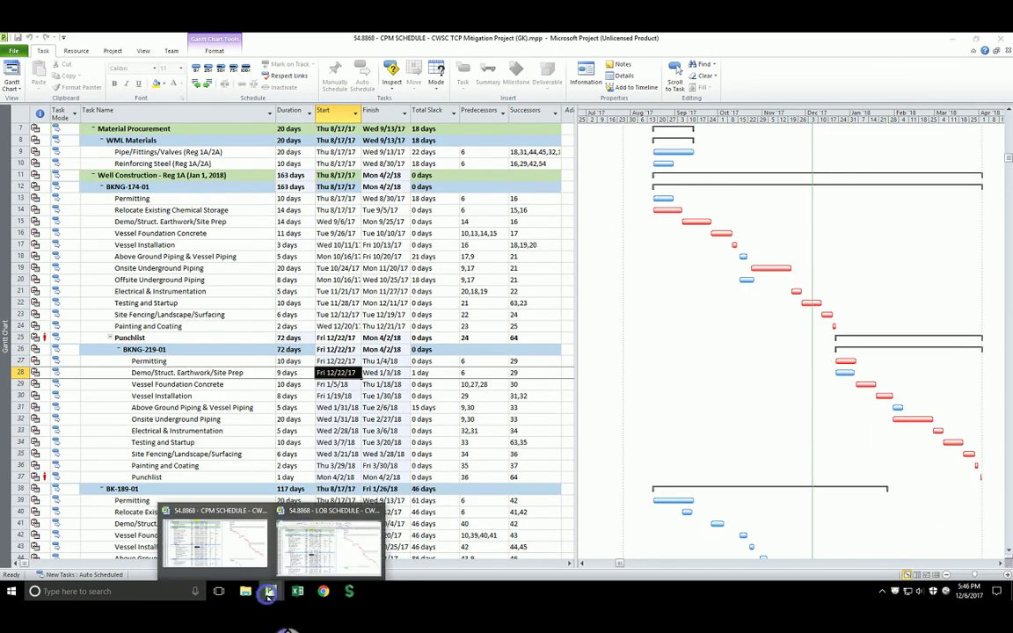
{"action": "left_click", "coordinate": [431, 441]}
{"action": "scroll", "coordinate": [447, 372], "scroll_direction": "down", "scroll_amount": 6}
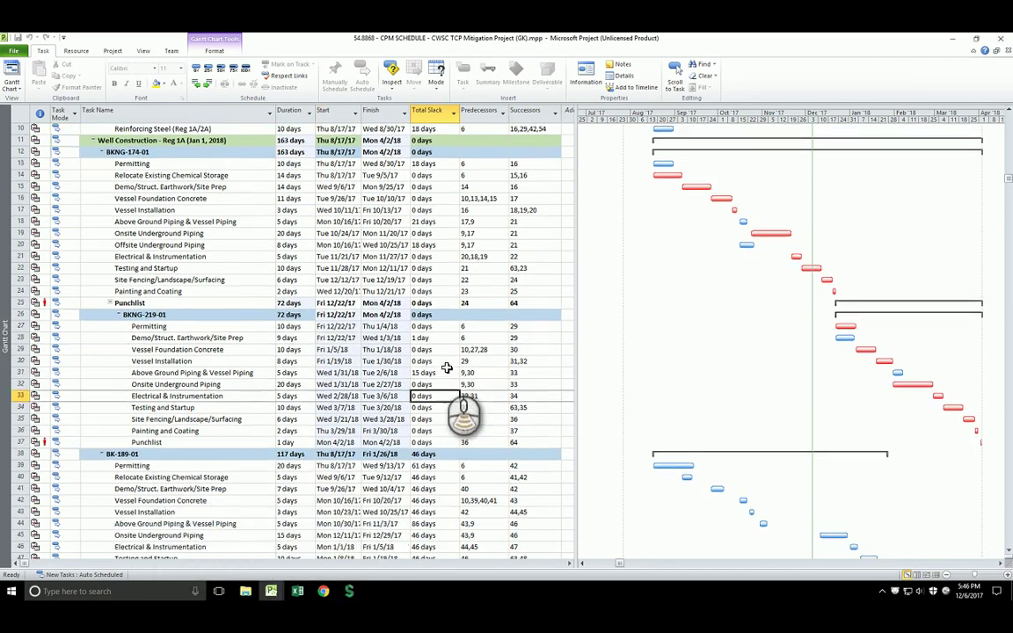
{"action": "scroll", "coordinate": [447, 368], "scroll_direction": "up", "scroll_amount": 8}
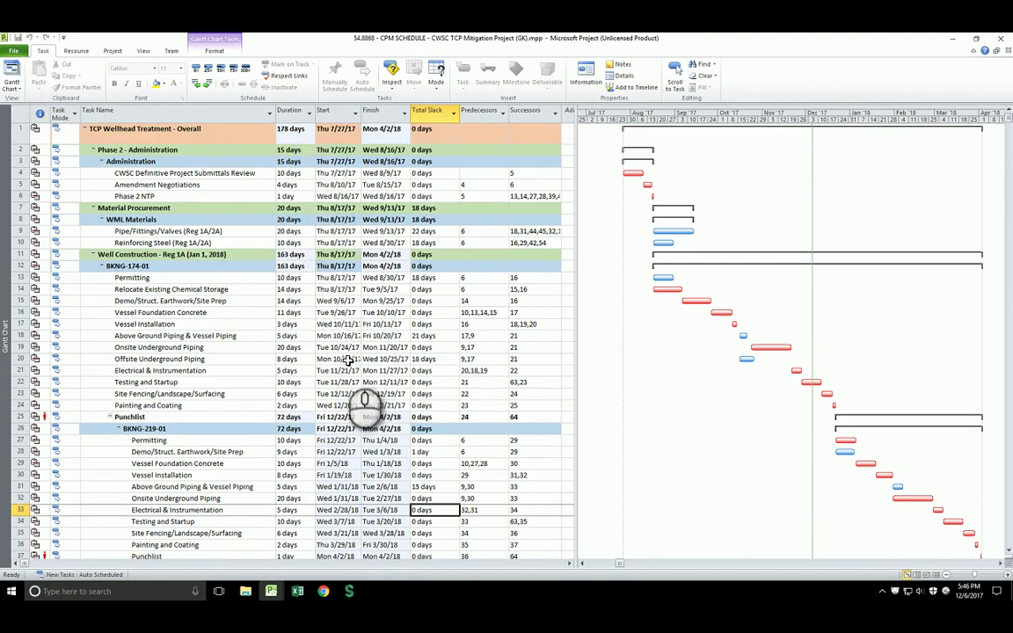
{"action": "left_click", "coordinate": [415, 370]}
{"action": "scroll", "coordinate": [409, 341], "scroll_direction": "down", "scroll_amount": 6}
{"action": "scroll", "coordinate": [409, 341], "scroll_direction": "down", "scroll_amount": 1}
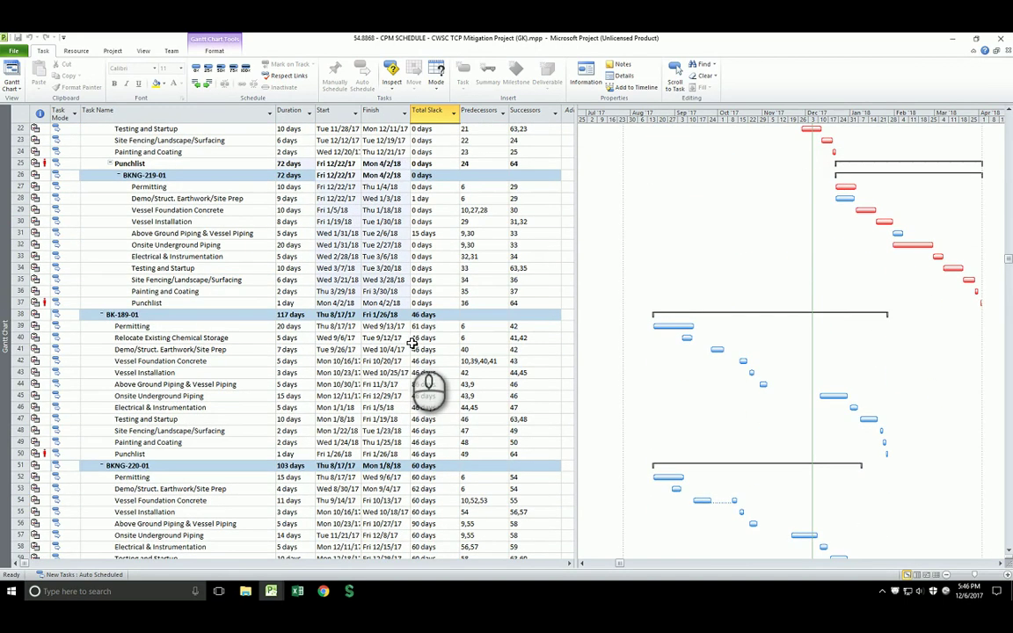
{"action": "scroll", "coordinate": [413, 343], "scroll_direction": "up", "scroll_amount": 7}
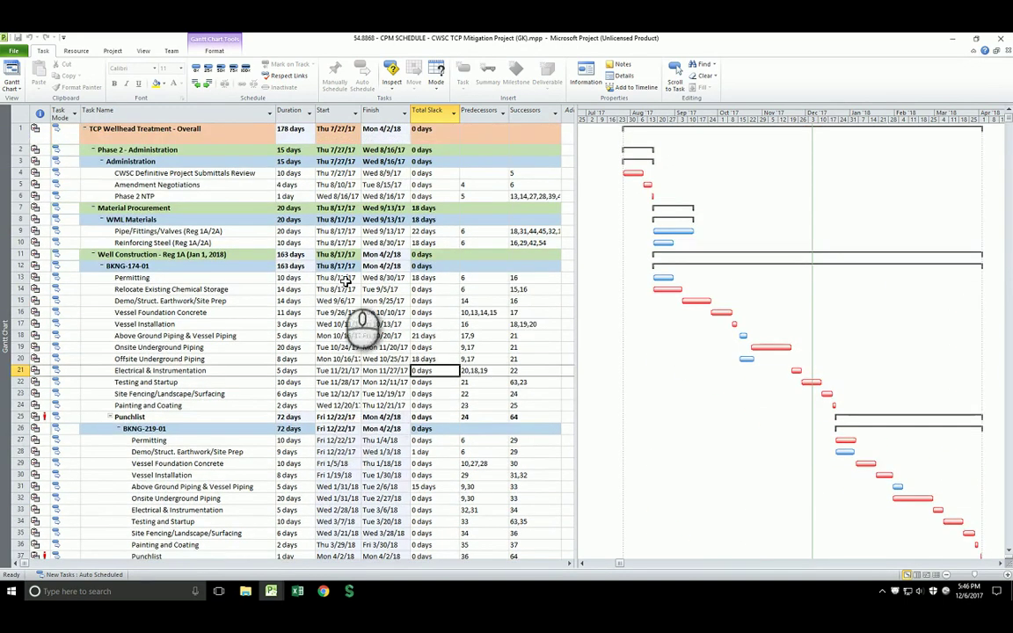
{"action": "scroll", "coordinate": [362, 324], "scroll_direction": "down", "scroll_amount": 7}
{"action": "scroll", "coordinate": [361, 323], "scroll_direction": "up", "scroll_amount": 3}
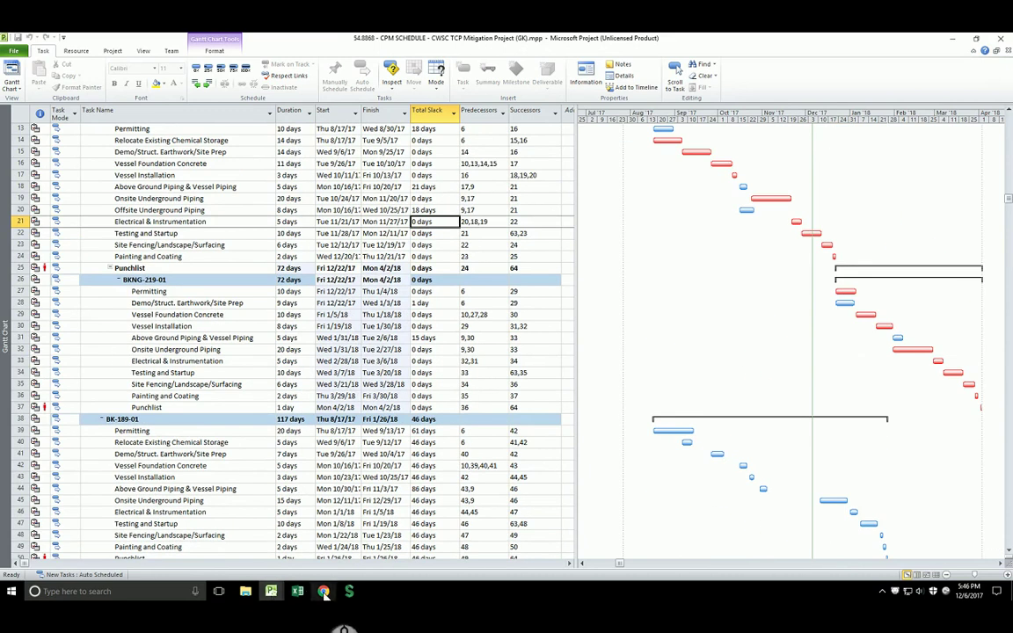
Switch to the Linear Schedule workbook in Excel and review the location sequence, activities and durations on the Data Input sheet.
{"action": "left_click", "coordinate": [300, 591]}
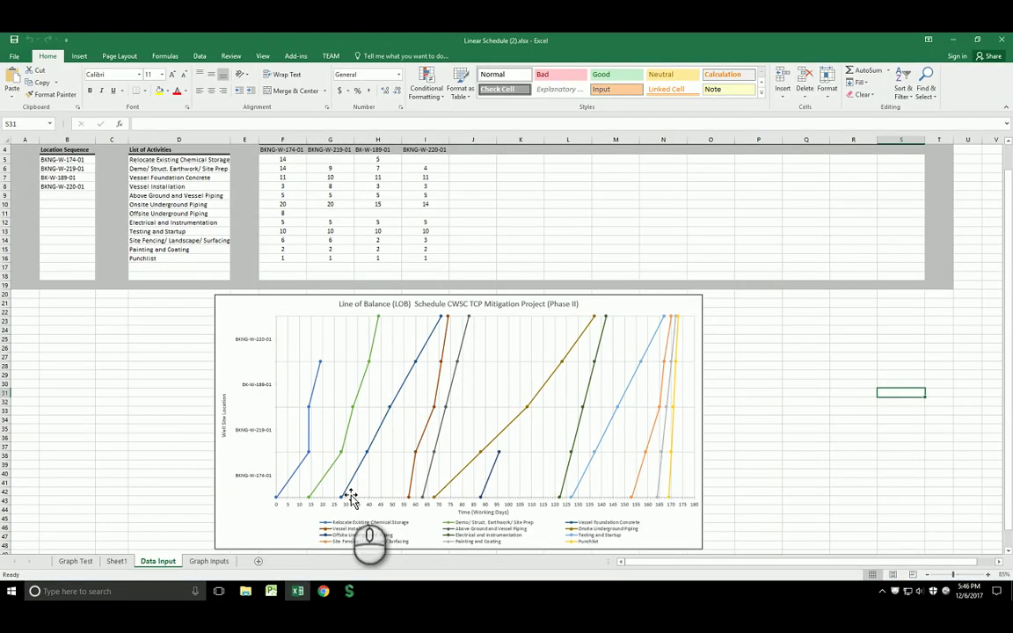
{"action": "left_click", "coordinate": [141, 400]}
{"action": "scroll", "coordinate": [140, 398], "scroll_direction": "up", "scroll_amount": 1}
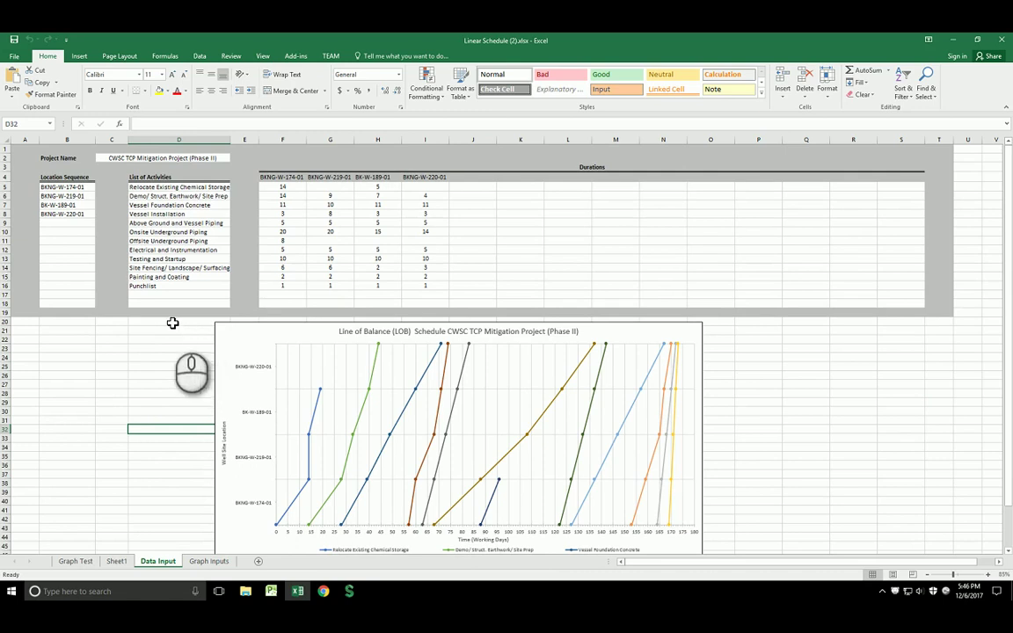
Open the Graph Inputs sheet and inspect start and finish formulas in the blue FS tables, including F7, W7 and AI10.
{"action": "left_click", "coordinate": [211, 562]}
{"action": "left_click", "coordinate": [381, 375]}
{"action": "scroll", "coordinate": [381, 383], "scroll_direction": "up", "scroll_amount": 7}
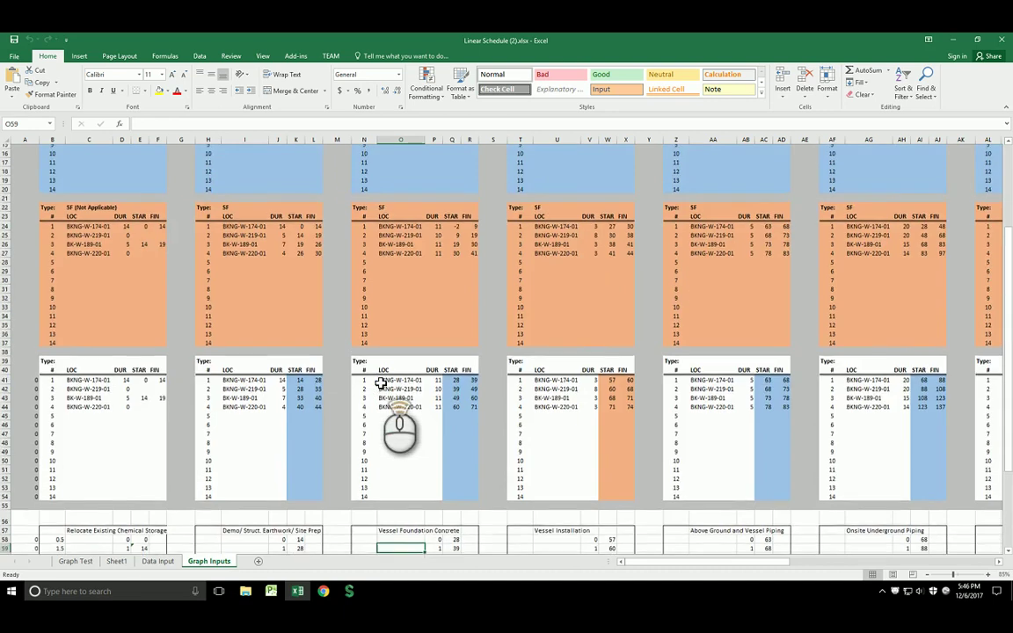
{"action": "scroll", "coordinate": [381, 384], "scroll_direction": "up", "scroll_amount": 5}
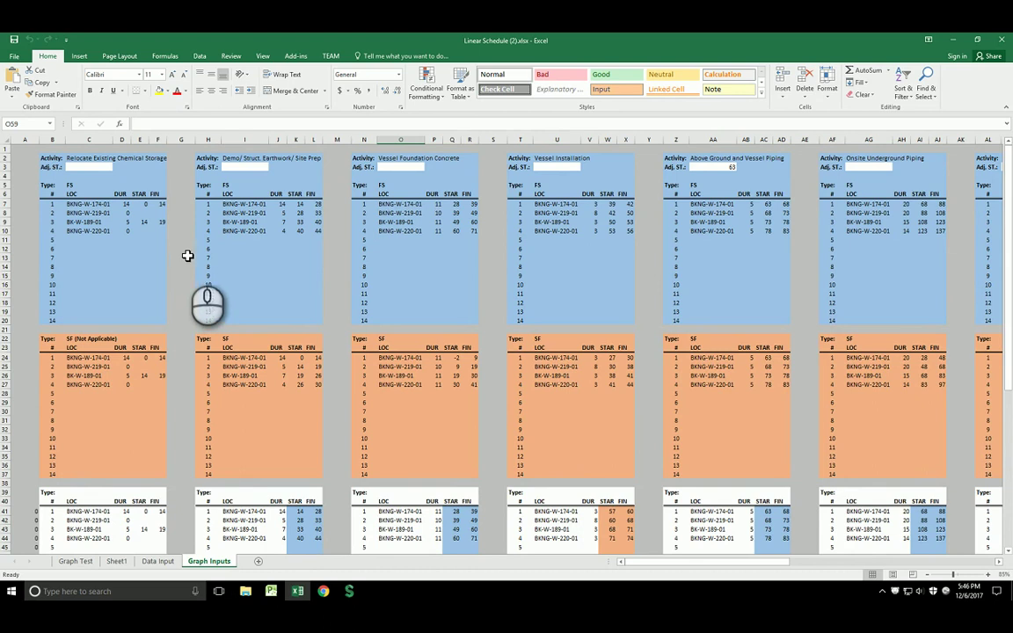
{"action": "left_click", "coordinate": [160, 203]}
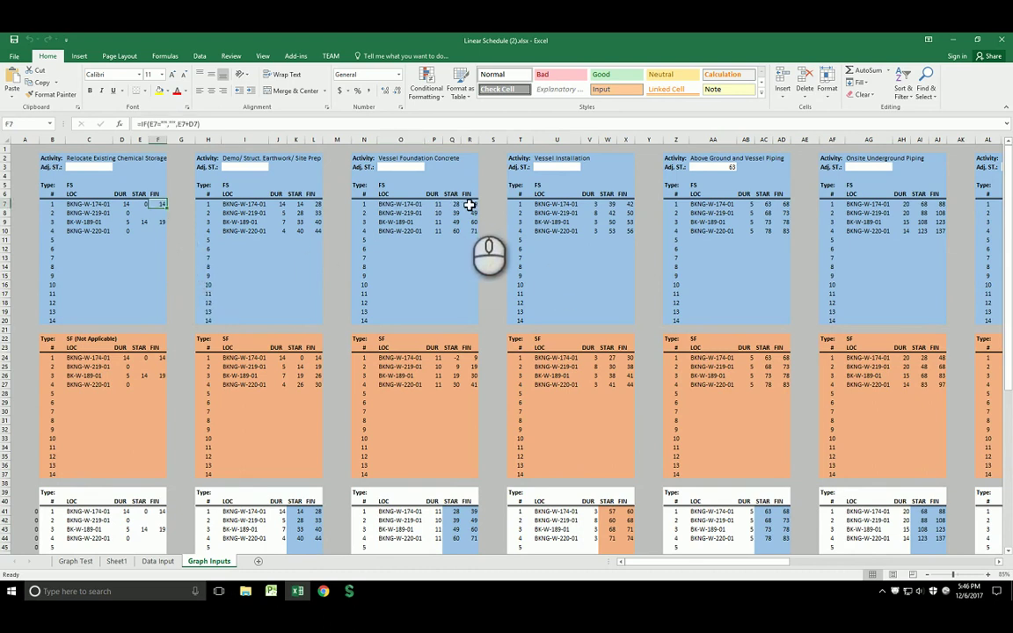
{"action": "left_click", "coordinate": [613, 205]}
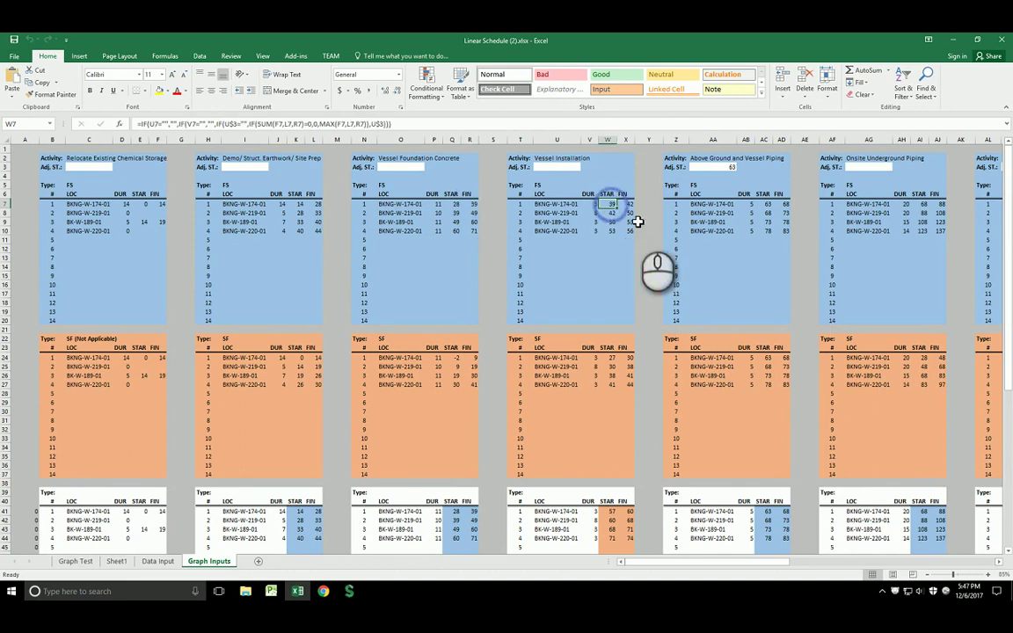
{"action": "left_click", "coordinate": [923, 230]}
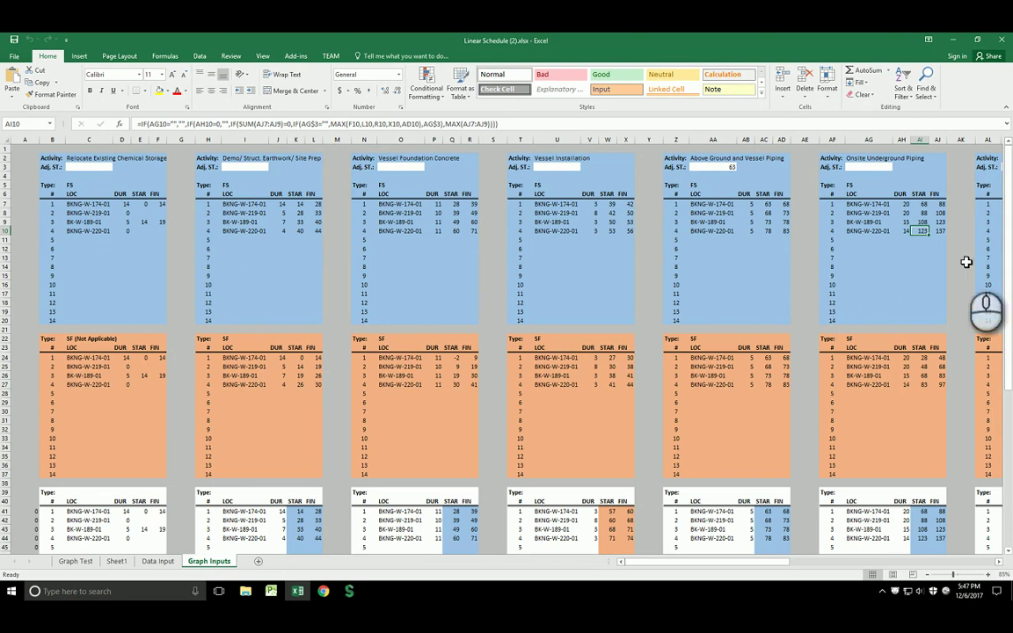
Inspect start and finish formulas in the orange SF tables, including cells Q27, X27 and AD27.
{"action": "scroll", "coordinate": [211, 351], "scroll_direction": "down", "scroll_amount": 2}
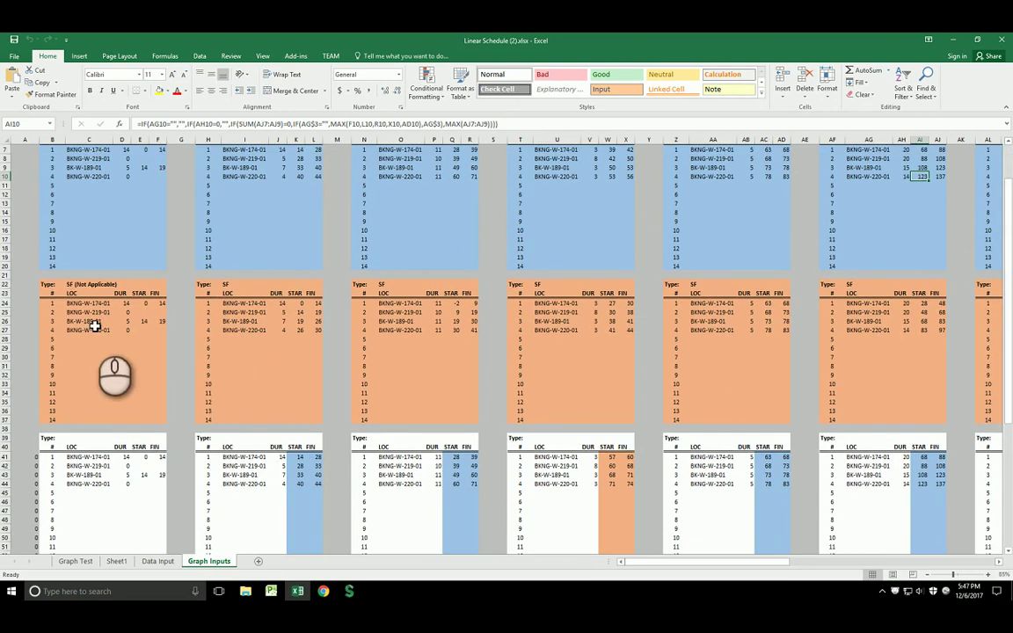
{"action": "left_click", "coordinate": [476, 324]}
{"action": "left_click", "coordinate": [455, 313]}
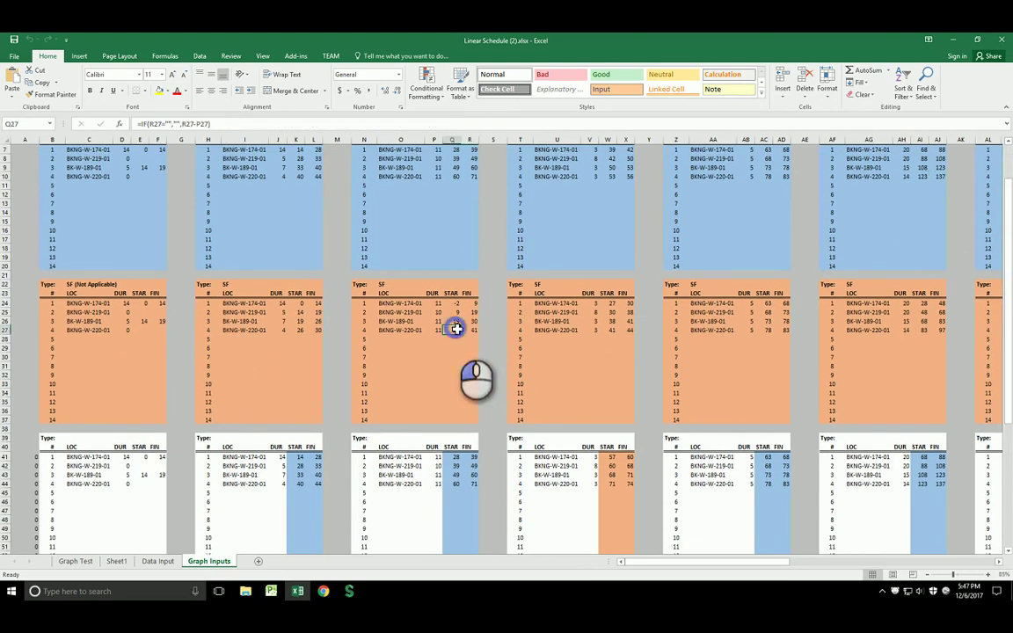
{"action": "left_click", "coordinate": [630, 331]}
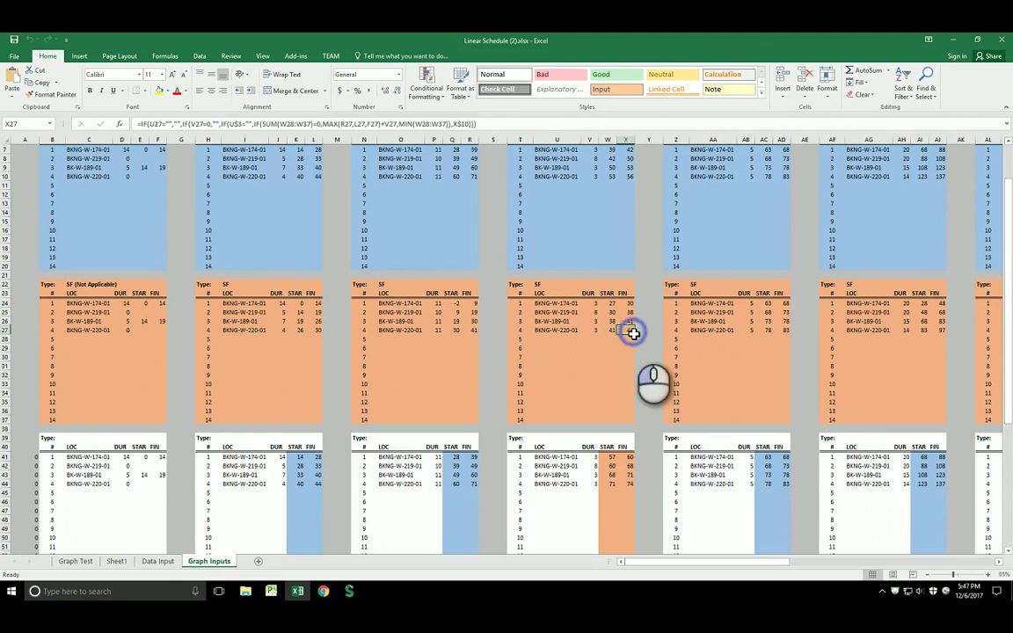
{"action": "left_click", "coordinate": [780, 331]}
Copy the Demo/Struct. Earthwork/Site Prep SF start and finish cells K24:L37 and paste them into its white table from K41.
{"action": "scroll", "coordinate": [333, 284], "scroll_direction": "down", "scroll_amount": 2}
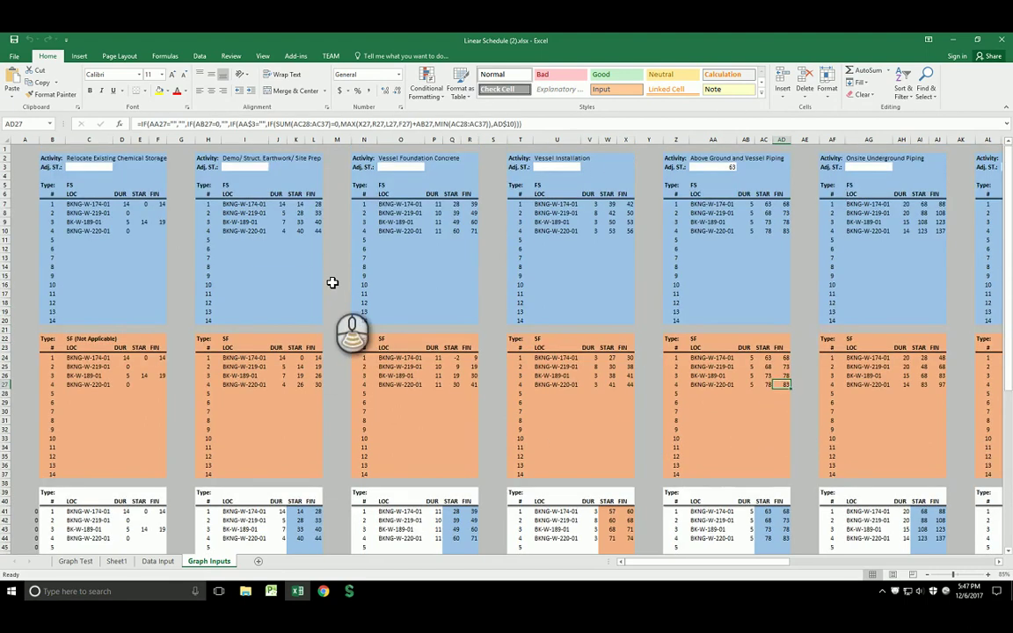
{"action": "scroll", "coordinate": [331, 286], "scroll_direction": "down", "scroll_amount": 3}
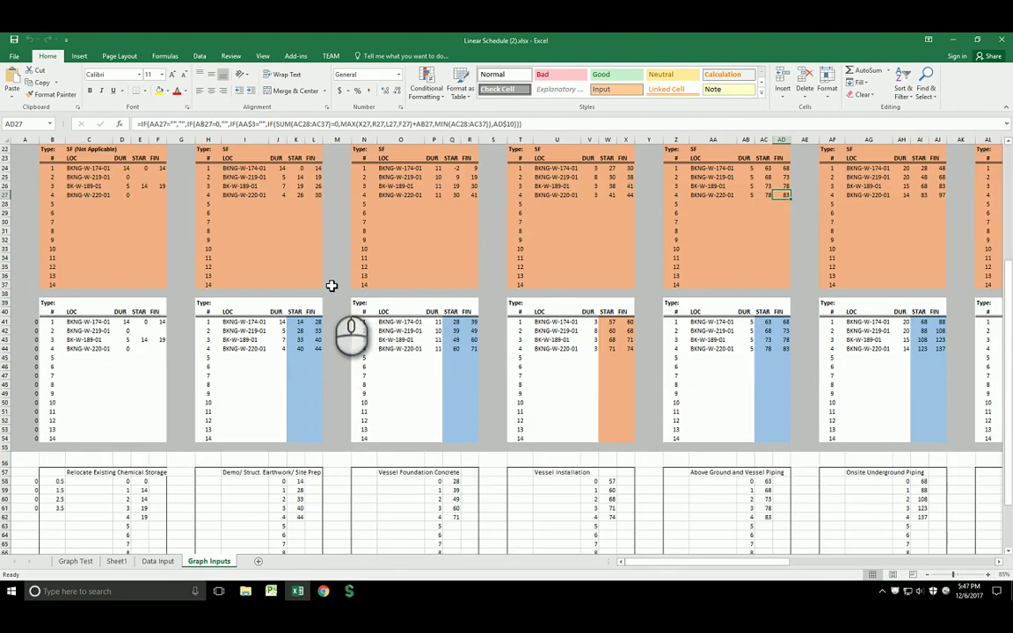
{"action": "left_click", "coordinate": [310, 357]}
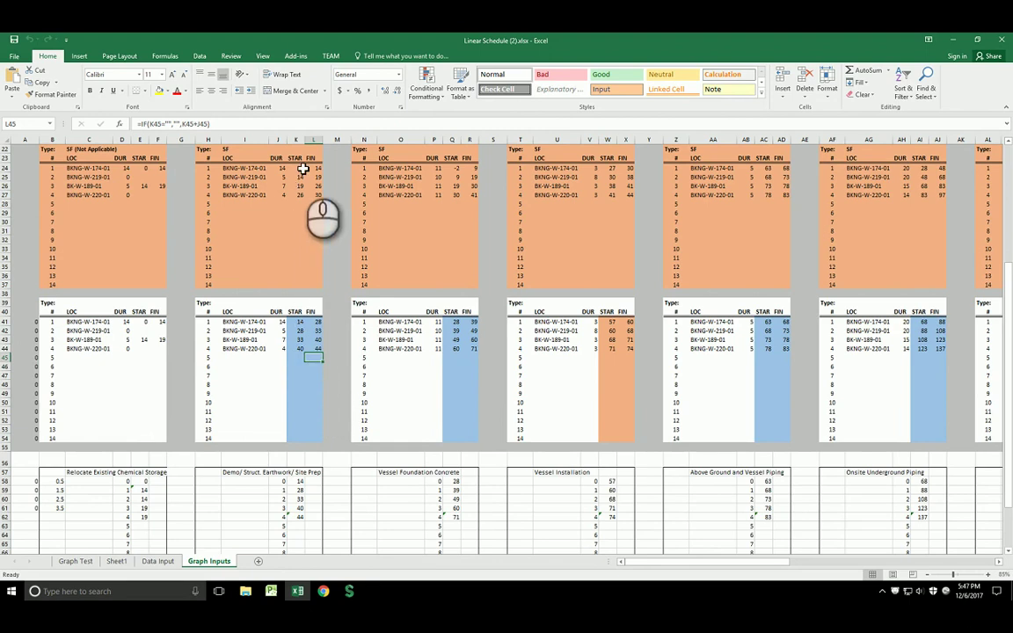
{"action": "left_click_drag", "start_coordinate": [303, 167], "coordinate": [314, 285]}
{"action": "right_click", "coordinate": [303, 258]}
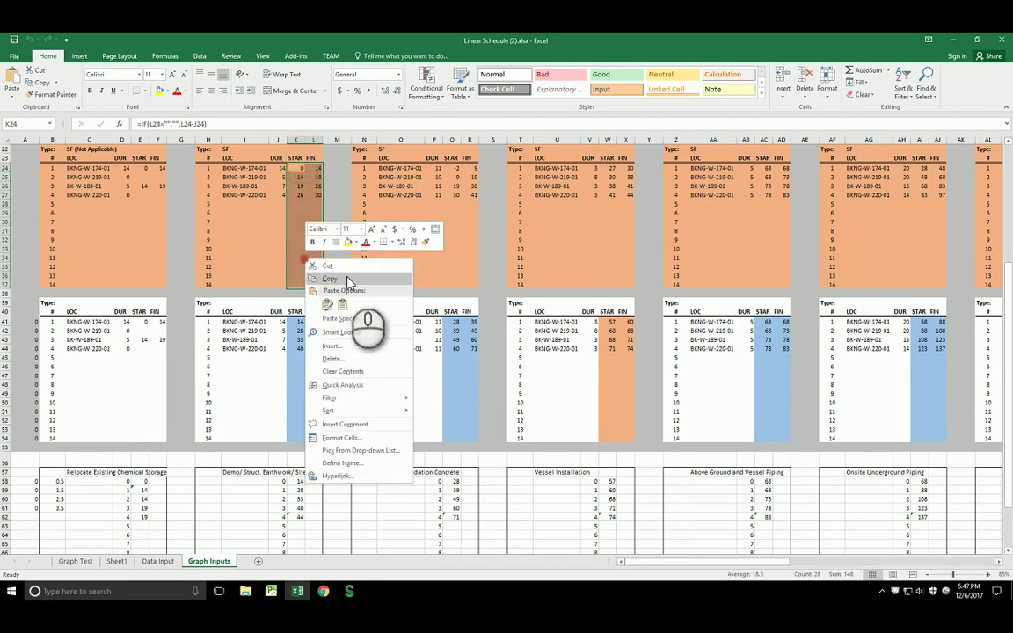
{"action": "left_click", "coordinate": [350, 279]}
{"action": "right_click", "coordinate": [300, 322]}
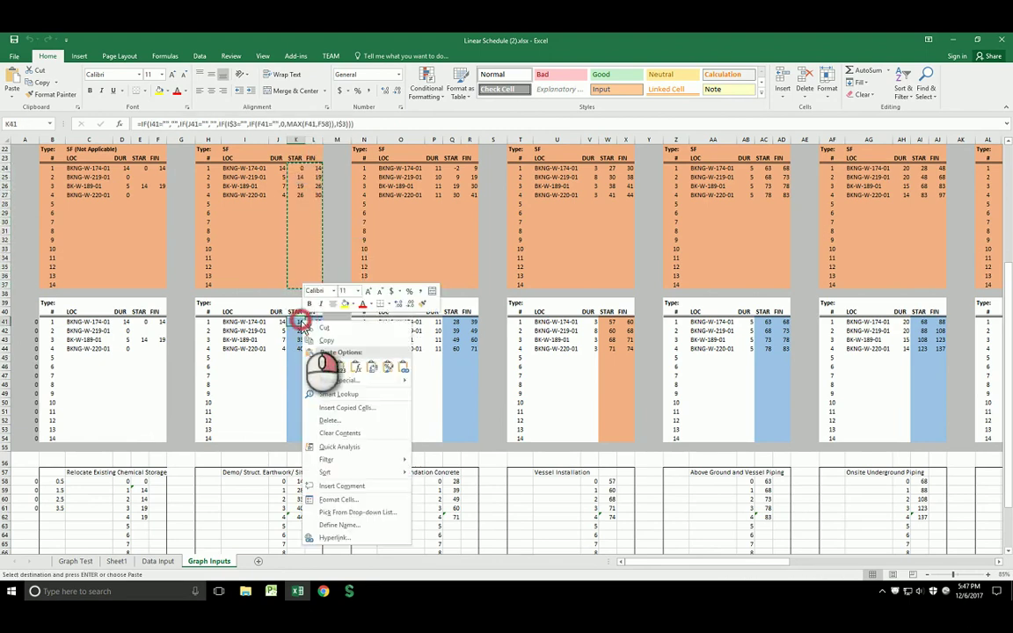
{"action": "left_click", "coordinate": [328, 370]}
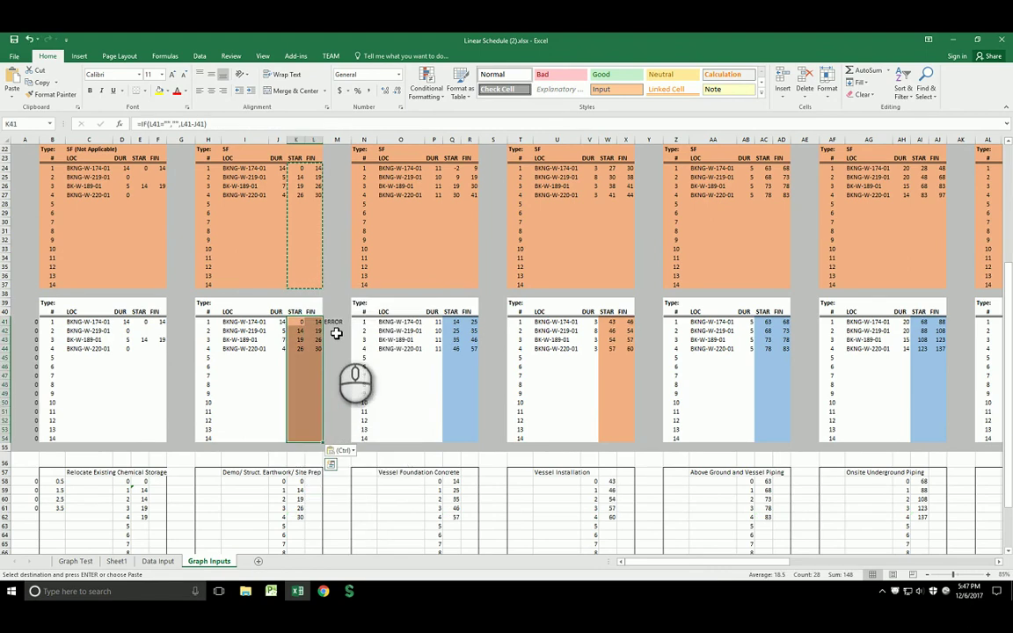
Check the error formula in M45 and undo the paste of the SF start and finish cells.
{"action": "left_click", "coordinate": [336, 357]}
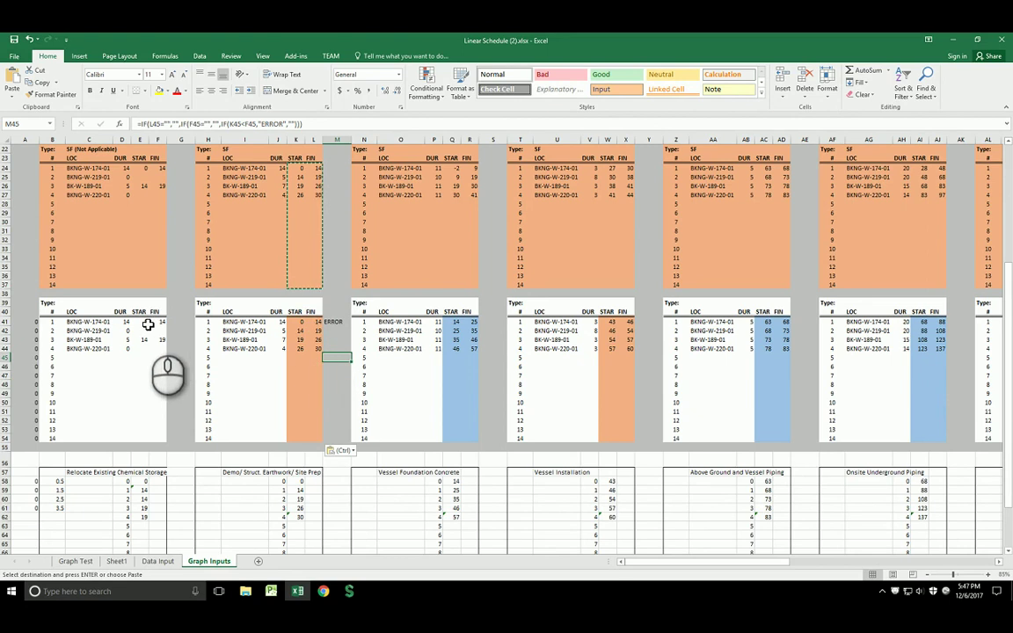
{"action": "key", "text": "ctrl+z"}
{"action": "left_click", "coordinate": [327, 342]}
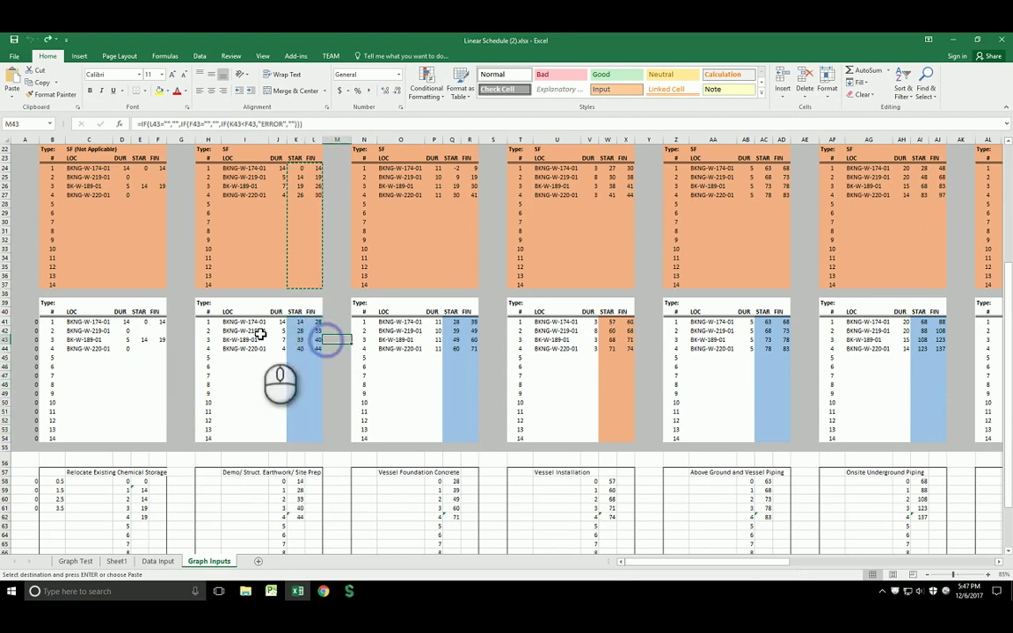
Review the activity tables from row 57 of Graph Inputs and the line-of-balance chart on the Data Input sheet.
{"action": "scroll", "coordinate": [634, 356], "scroll_direction": "down", "scroll_amount": 2}
{"action": "scroll", "coordinate": [617, 346], "scroll_direction": "down", "scroll_amount": 1}
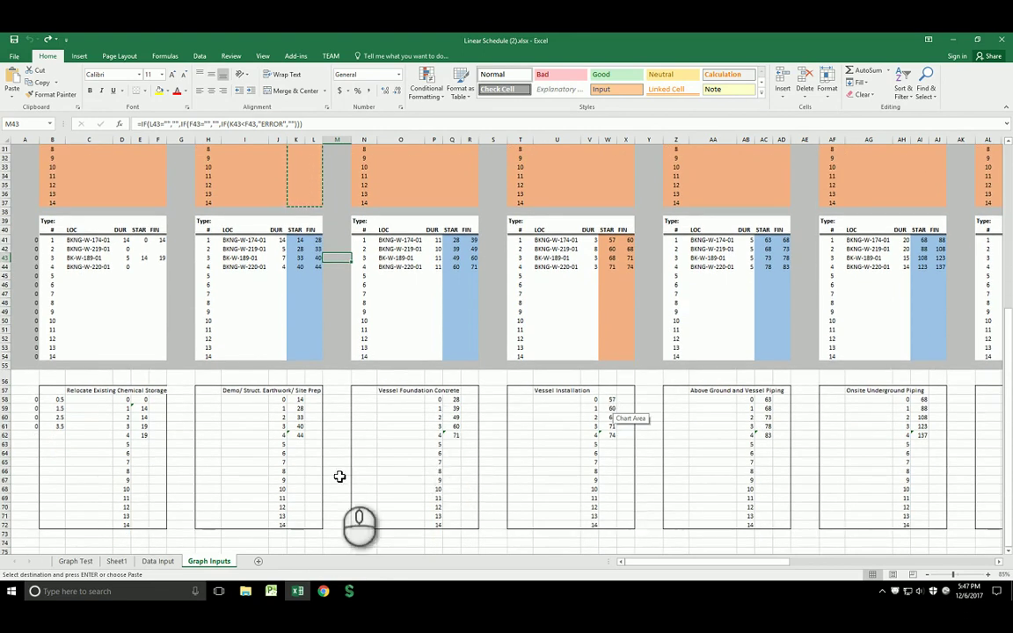
{"action": "left_click", "coordinate": [157, 561]}
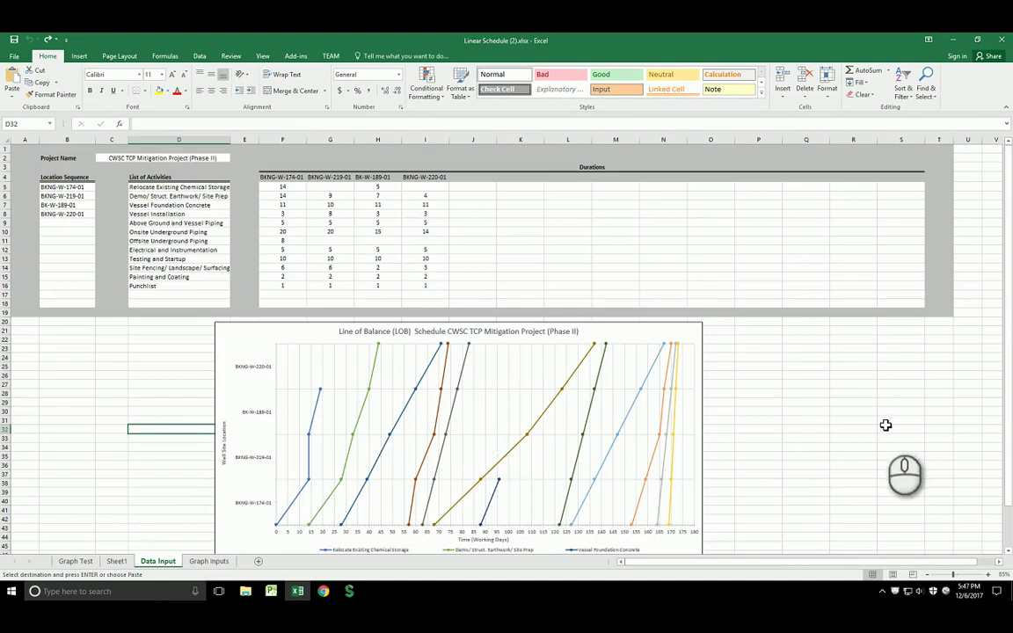
{"action": "scroll", "coordinate": [718, 360], "scroll_direction": "down", "scroll_amount": 2}
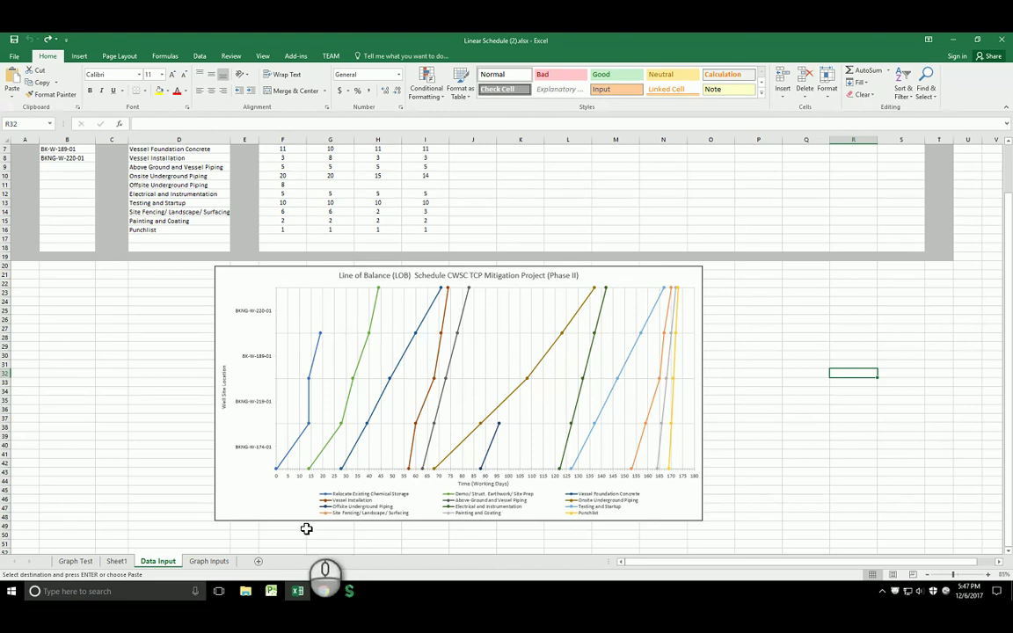
Switch to the LOB schedule of the CWSC TCP Mitigation Project in Microsoft Project and fit the Gantt timescale to the entire project.
{"action": "left_click", "coordinate": [300, 593]}
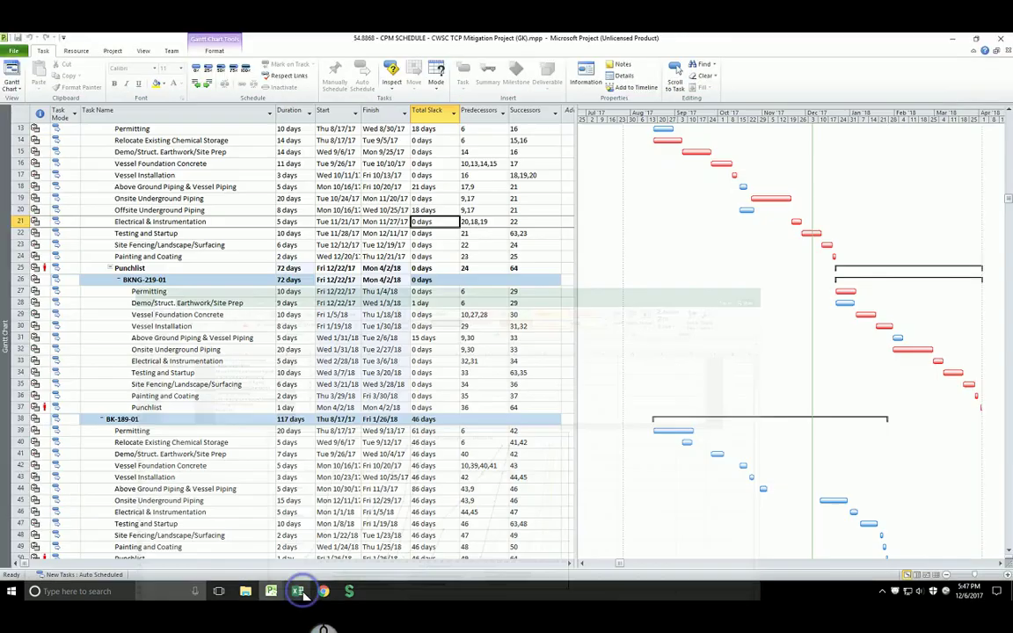
{"action": "left_click", "coordinate": [300, 593]}
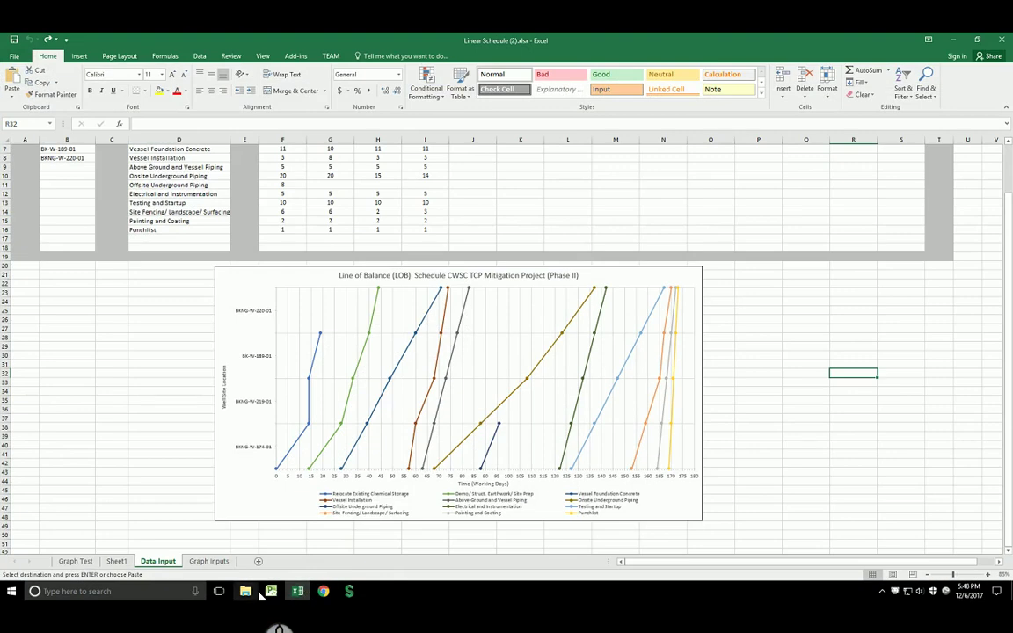
{"action": "mouse_move", "coordinate": [271, 592]}
{"action": "left_click", "coordinate": [333, 595]}
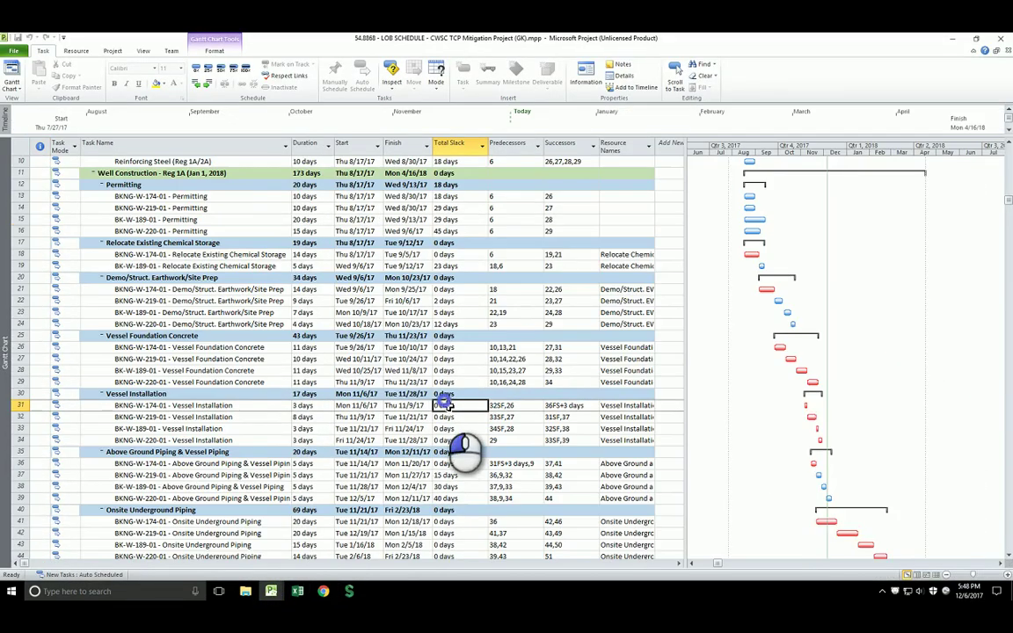
{"action": "scroll", "coordinate": [446, 406], "scroll_direction": "up", "scroll_amount": 3}
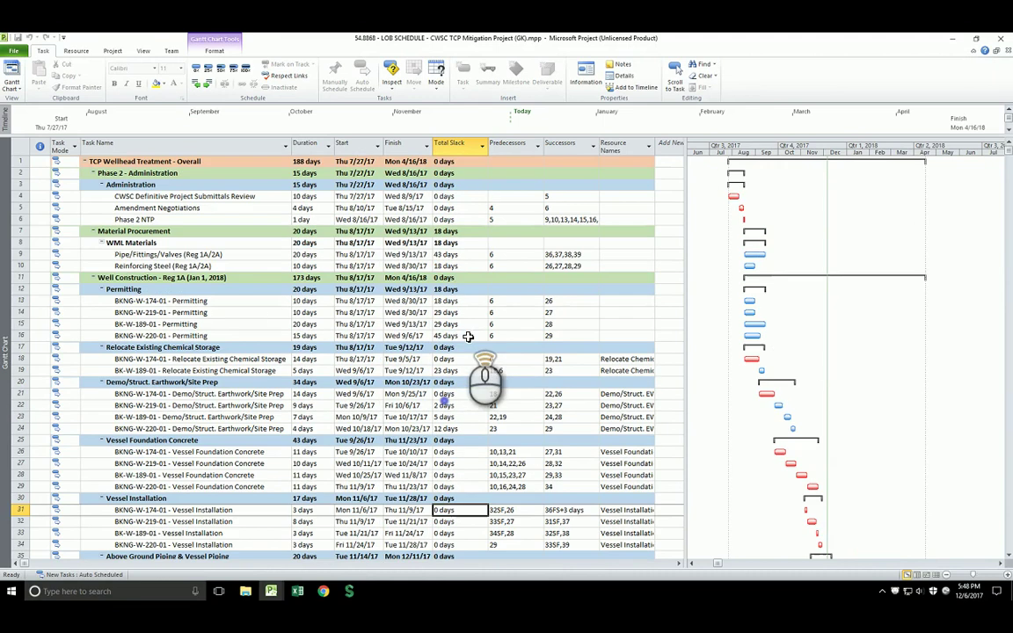
{"action": "left_click", "coordinate": [143, 50]}
{"action": "left_click", "coordinate": [461, 79]}
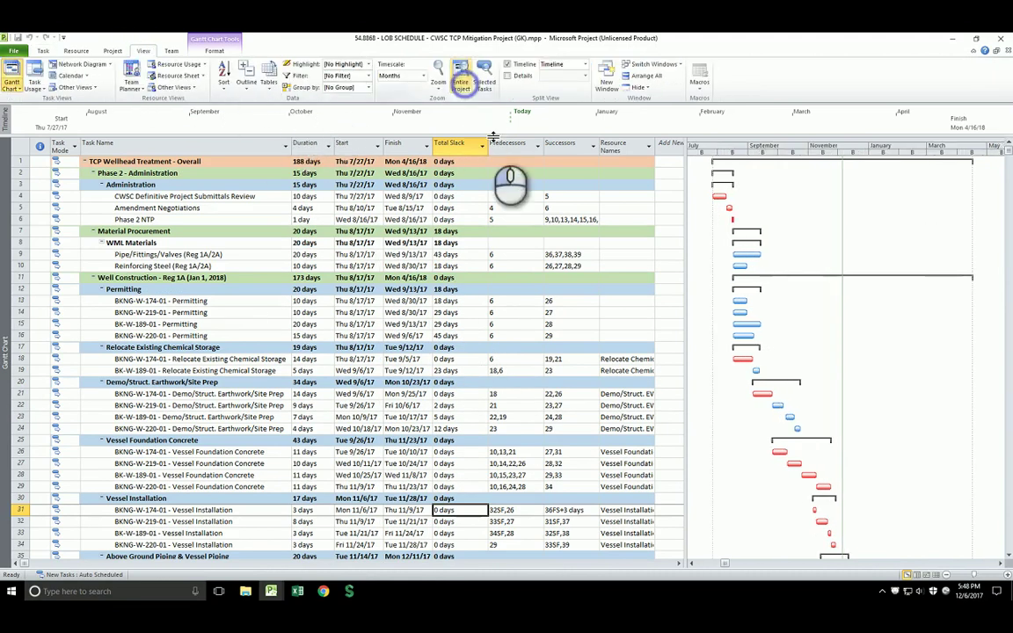
Examine the LOB schedule's tasks, total slack, predecessors and successors from Administration through Project Completion against the Gantt bars.
{"action": "left_click", "coordinate": [562, 440]}
{"action": "scroll", "coordinate": [497, 352], "scroll_direction": "down", "scroll_amount": 7}
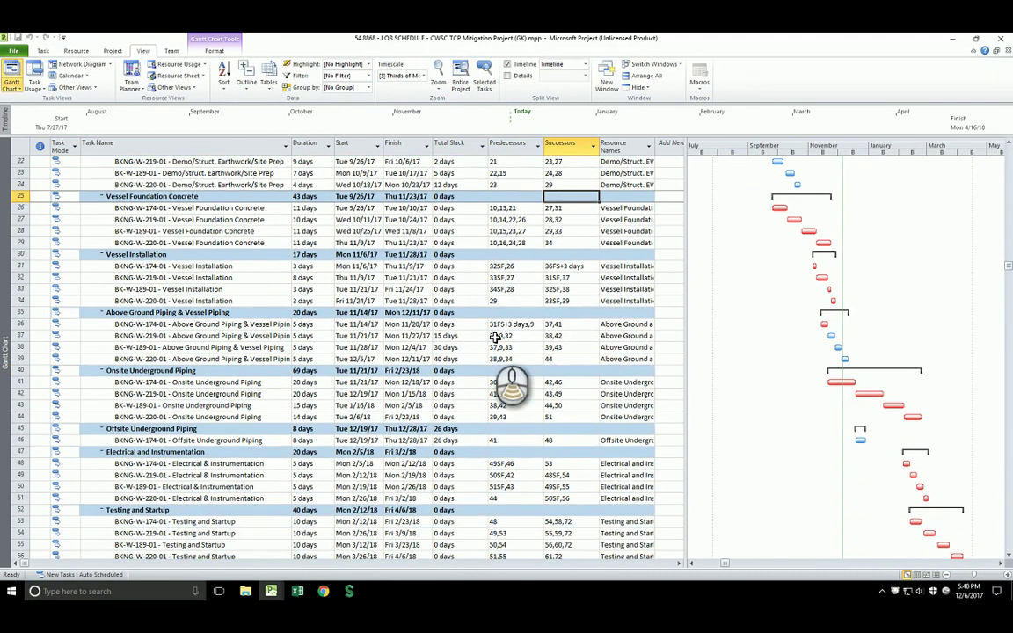
{"action": "scroll", "coordinate": [496, 337], "scroll_direction": "down", "scroll_amount": 6}
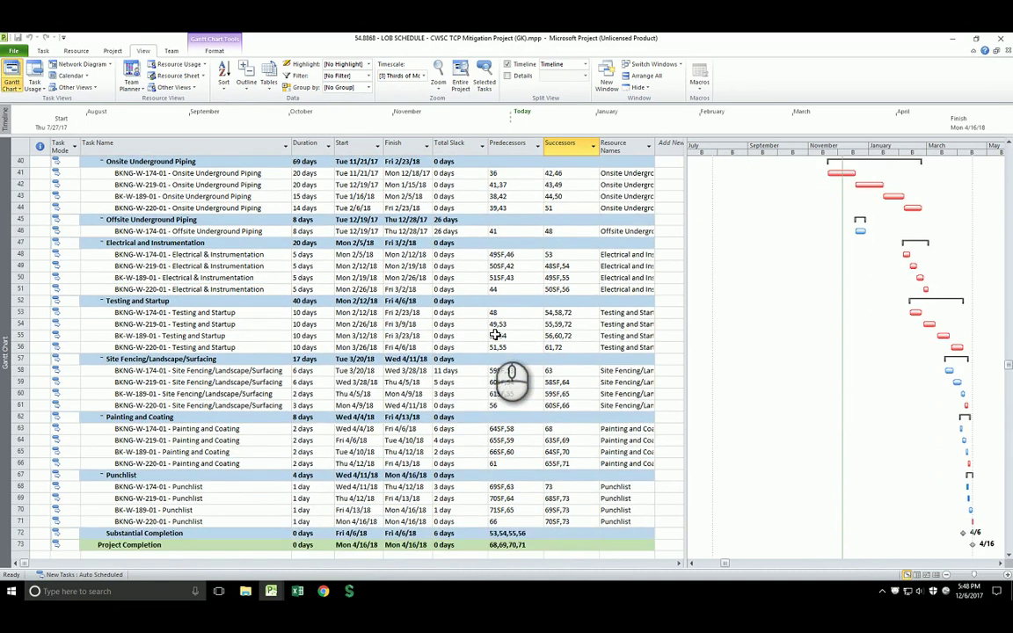
{"action": "scroll", "coordinate": [497, 338], "scroll_direction": "down", "scroll_amount": 4}
{"action": "scroll", "coordinate": [497, 348], "scroll_direction": "up", "scroll_amount": 8}
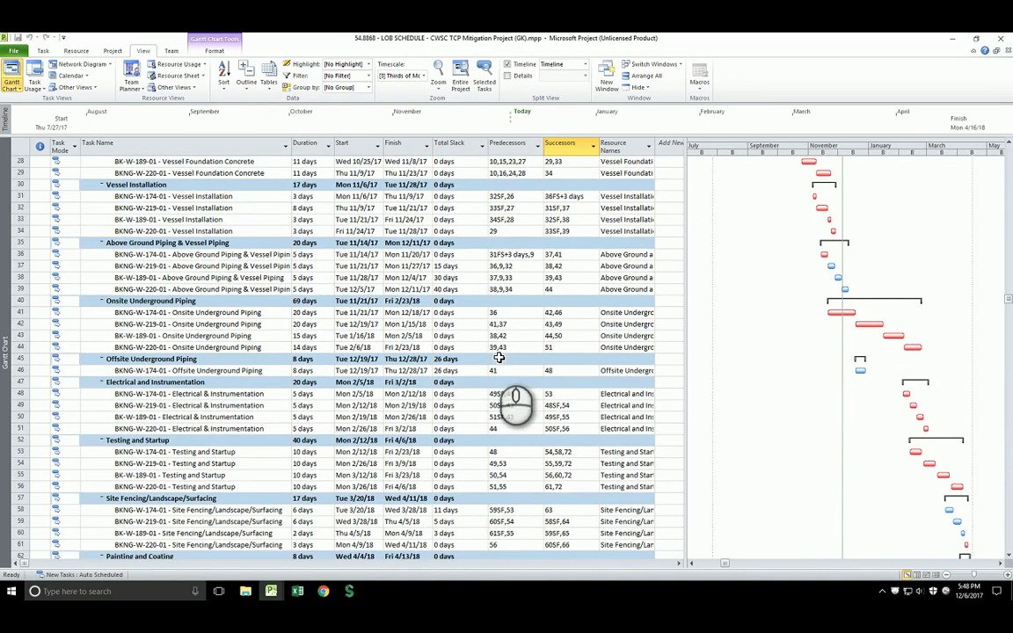
{"action": "scroll", "coordinate": [498, 358], "scroll_direction": "up", "scroll_amount": 9}
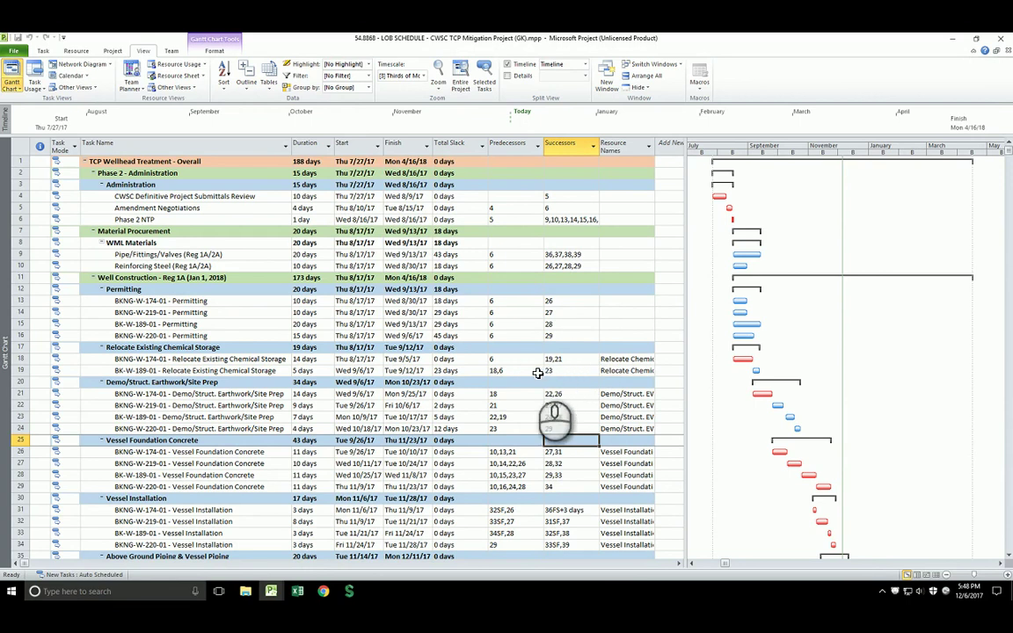
{"action": "scroll", "coordinate": [532, 368], "scroll_direction": "down", "scroll_amount": 3}
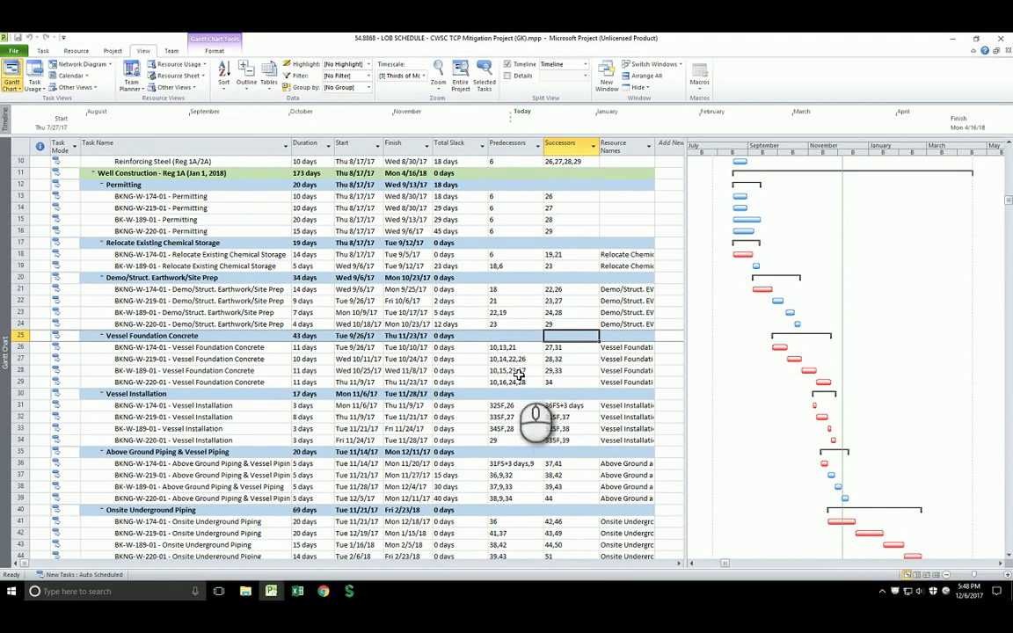
{"action": "scroll", "coordinate": [519, 374], "scroll_direction": "down", "scroll_amount": 7}
{"action": "scroll", "coordinate": [516, 373], "scroll_direction": "up", "scroll_amount": 9}
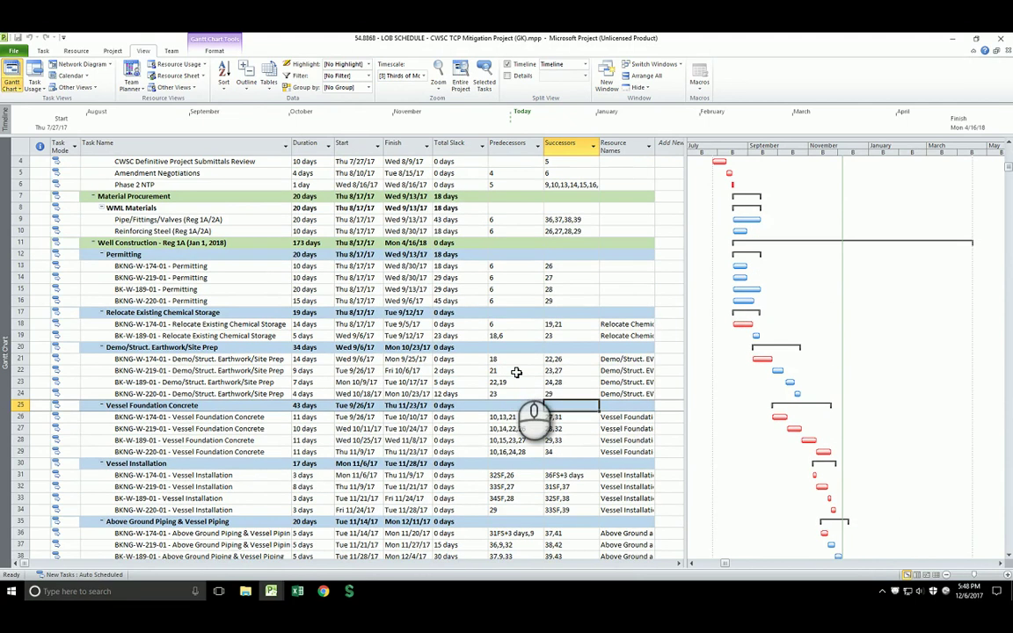
{"action": "scroll", "coordinate": [393, 365], "scroll_direction": "up", "scroll_amount": 1}
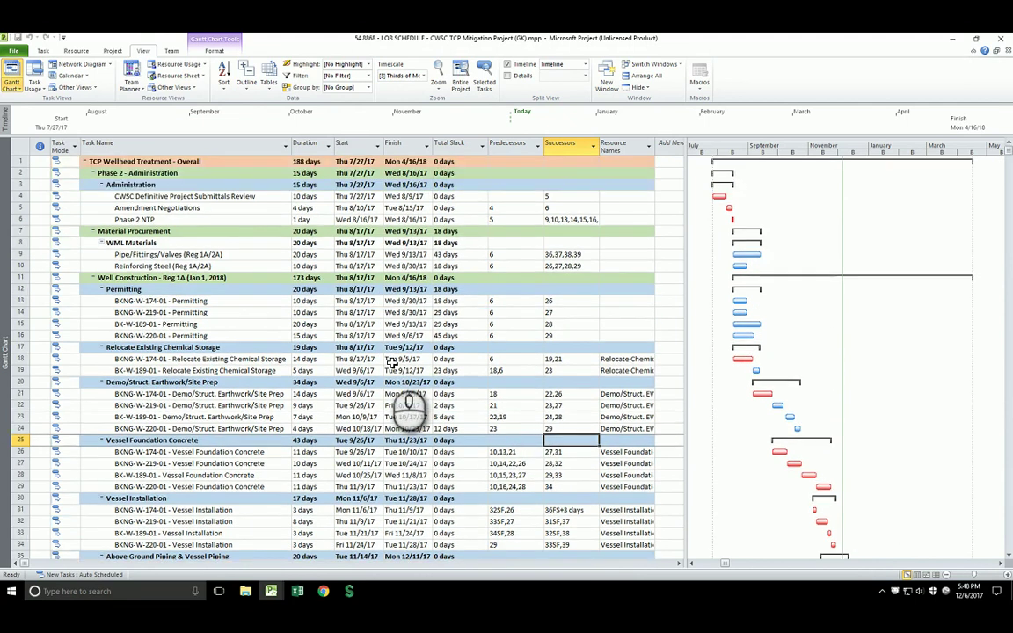
{"action": "scroll", "coordinate": [288, 270], "scroll_direction": "down", "scroll_amount": 3}
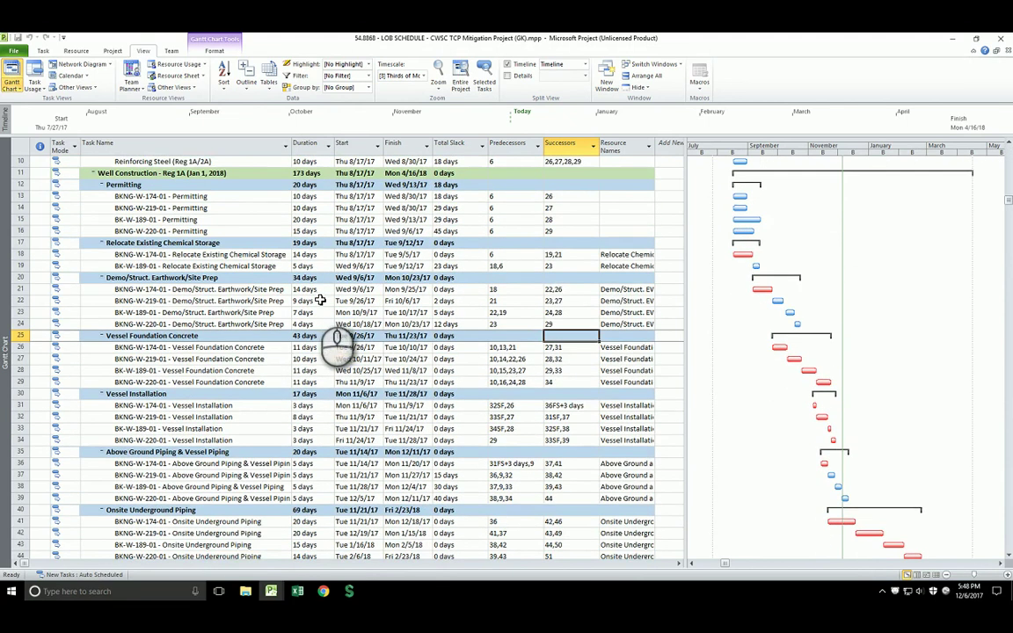
{"action": "scroll", "coordinate": [321, 300], "scroll_direction": "down", "scroll_amount": 3}
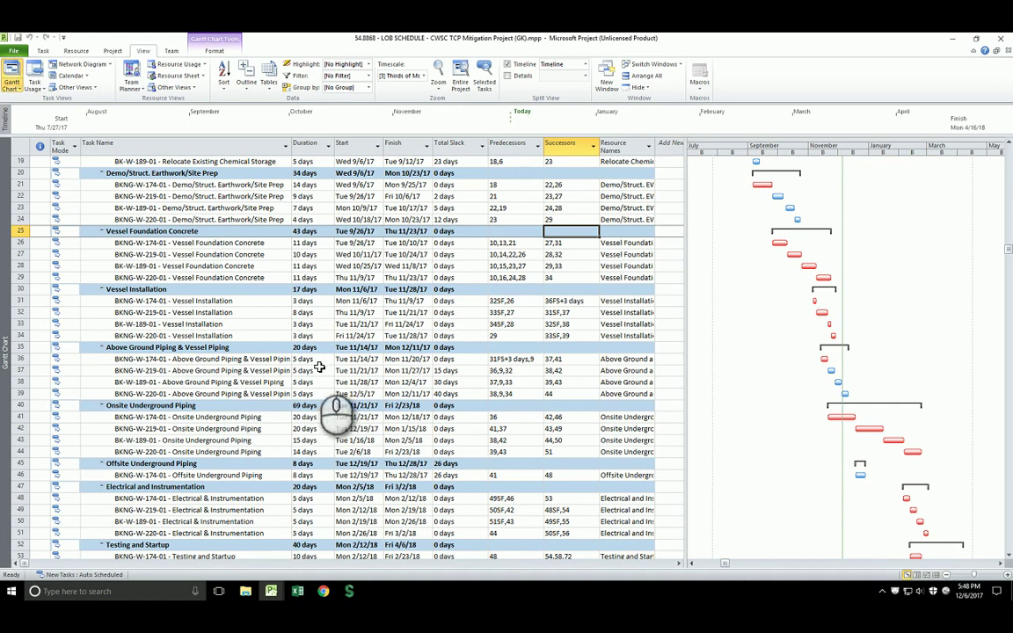
{"action": "left_click", "coordinate": [207, 359]}
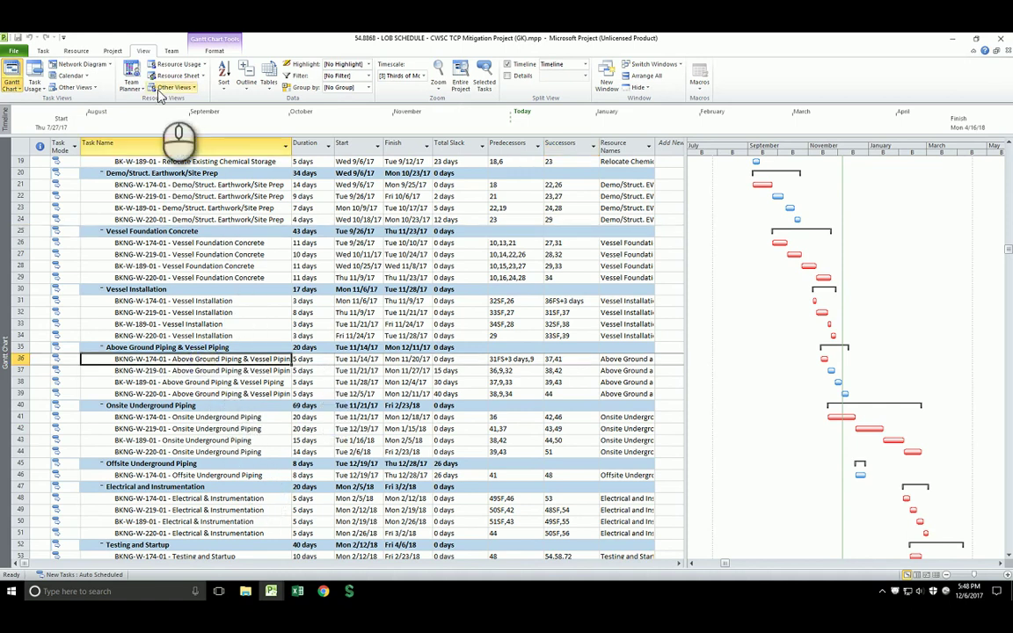
{"action": "left_click", "coordinate": [75, 50]}
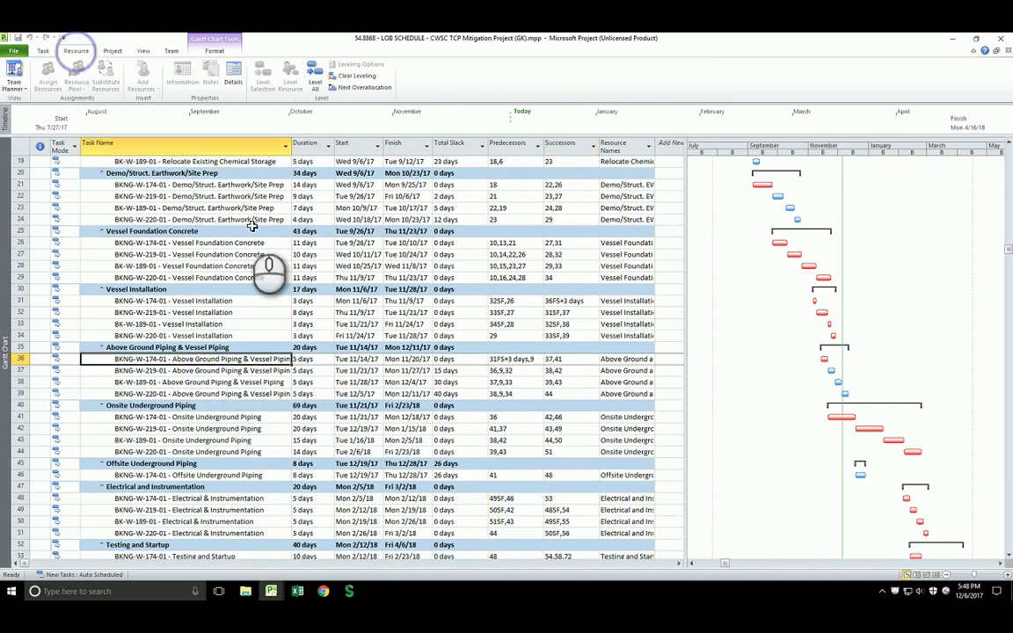
{"action": "left_click", "coordinate": [43, 50]}
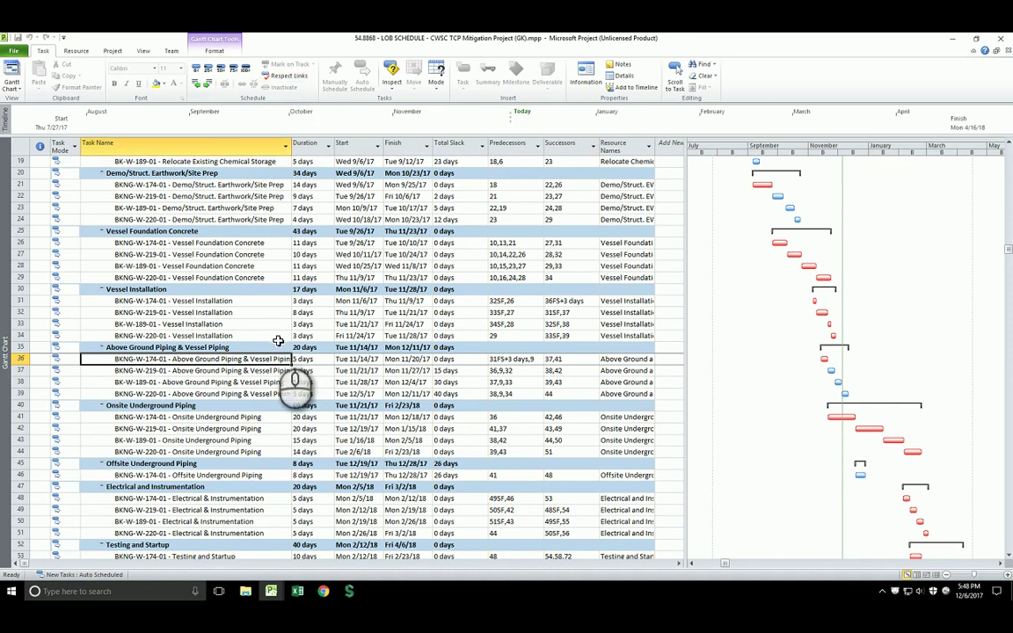
{"action": "left_click", "coordinate": [255, 370]}
{"action": "scroll", "coordinate": [256, 365], "scroll_direction": "up", "scroll_amount": 6}
{"action": "scroll", "coordinate": [255, 368], "scroll_direction": "down", "scroll_amount": 4}
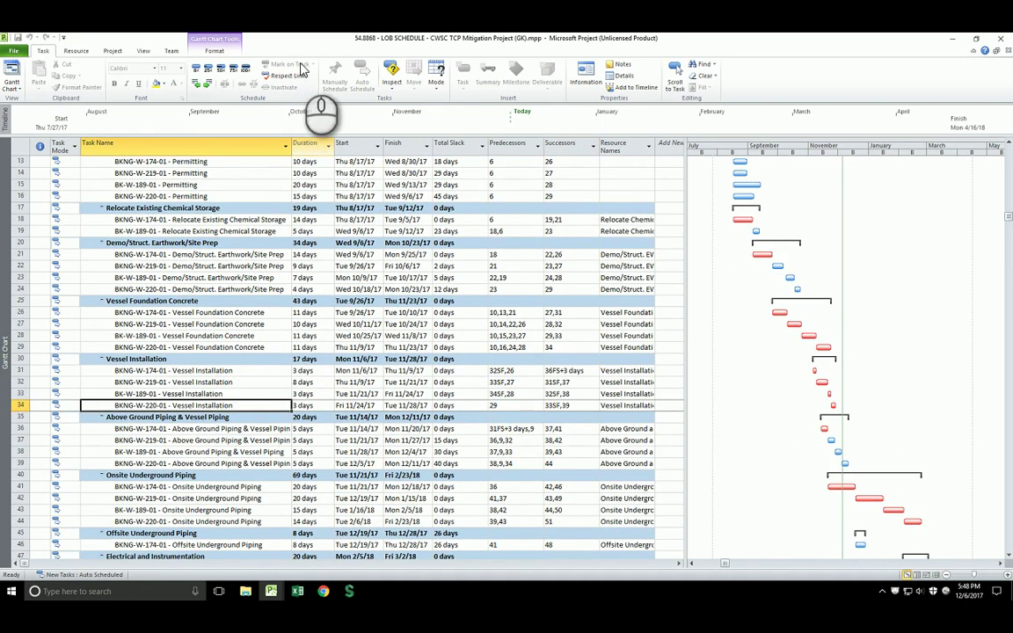
{"action": "left_click", "coordinate": [281, 277]}
{"action": "scroll", "coordinate": [281, 277], "scroll_direction": "up", "scroll_amount": 4}
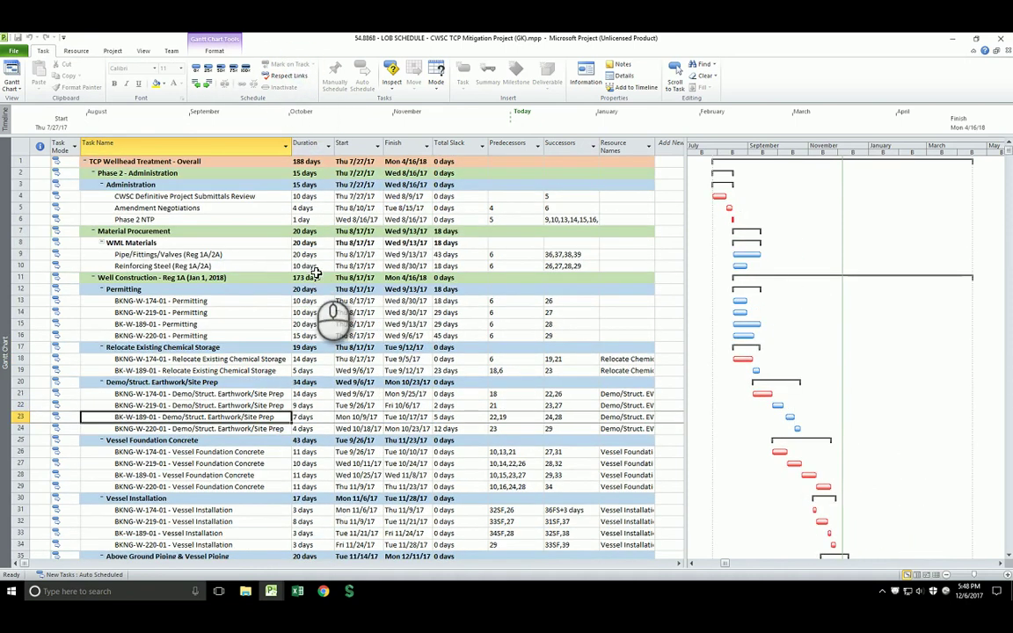
{"action": "left_click", "coordinate": [236, 406]}
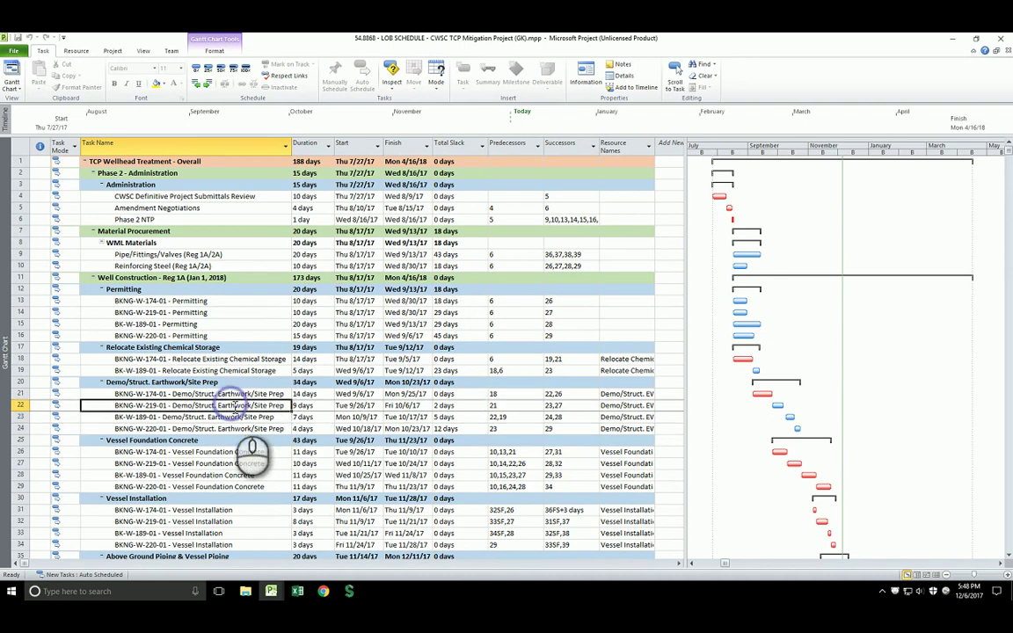
{"action": "left_click", "coordinate": [236, 315]}
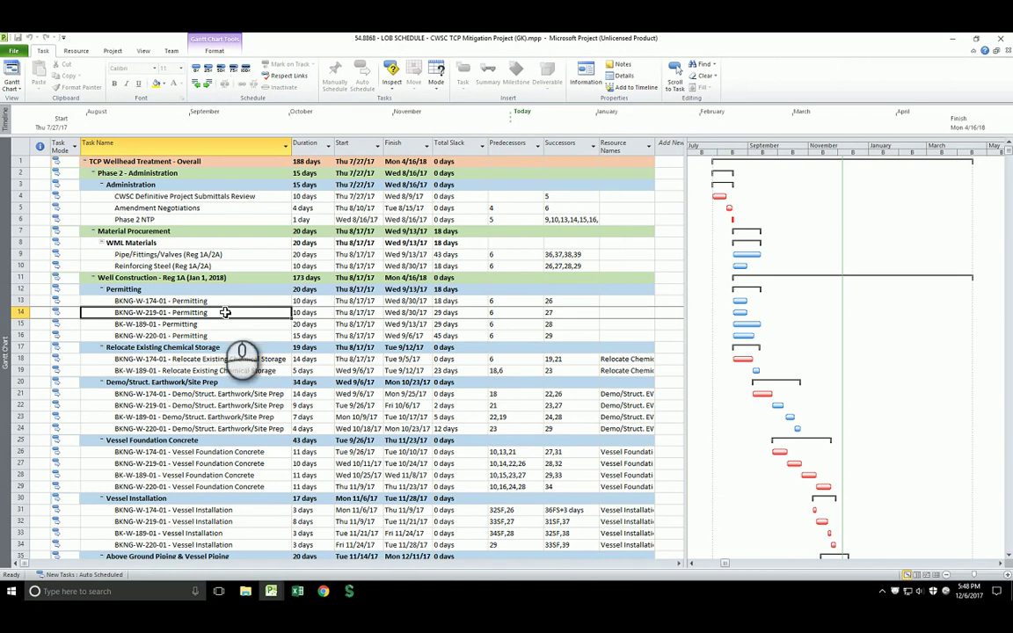
{"action": "left_click", "coordinate": [14, 85]}
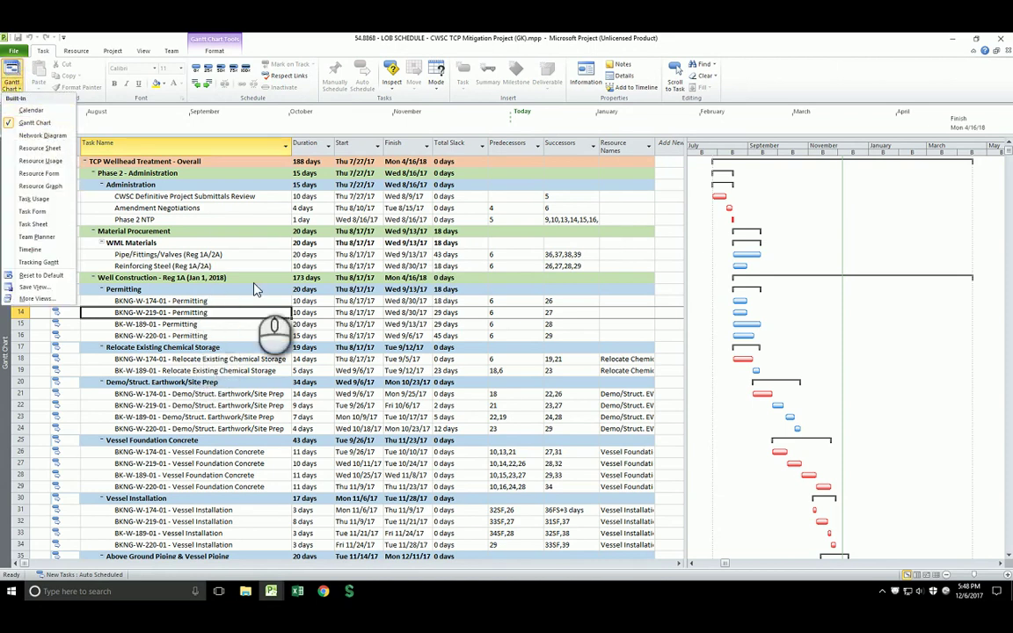
{"action": "left_click", "coordinate": [246, 362]}
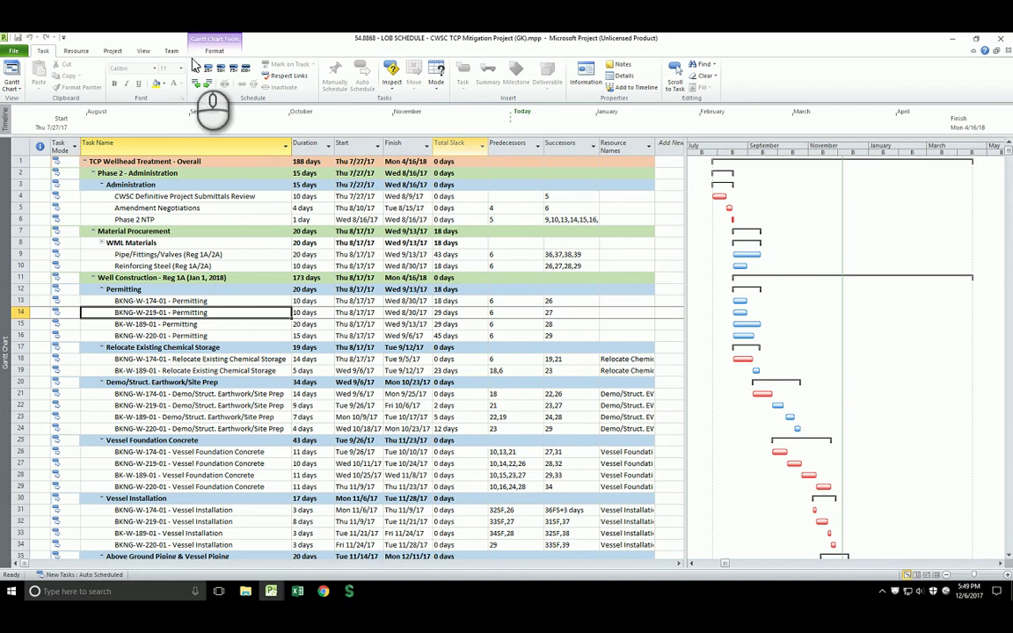
{"action": "left_click", "coordinate": [113, 50]}
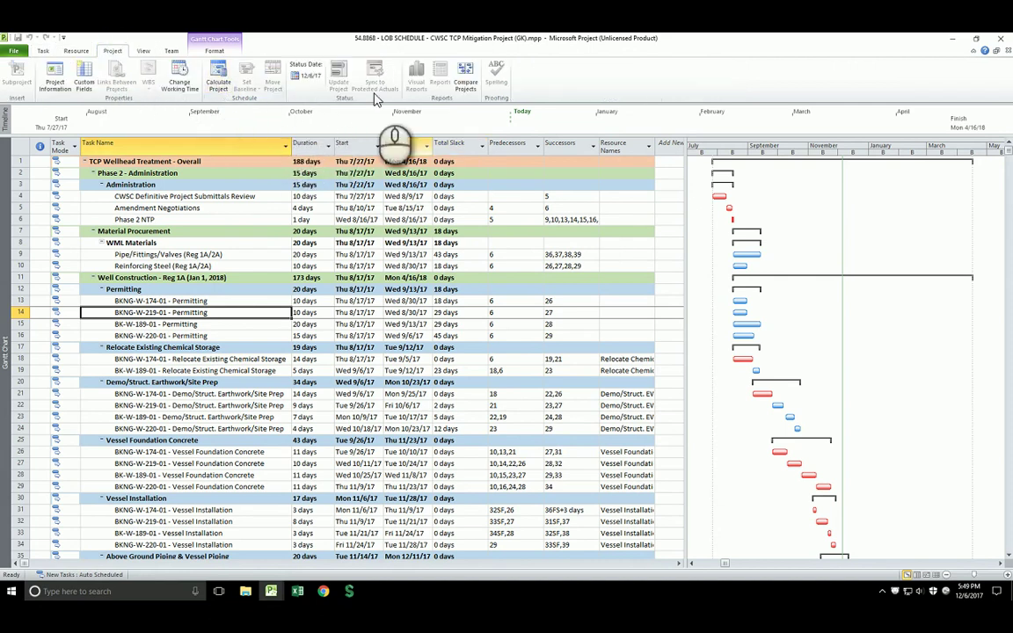
{"action": "left_click", "coordinate": [215, 50]}
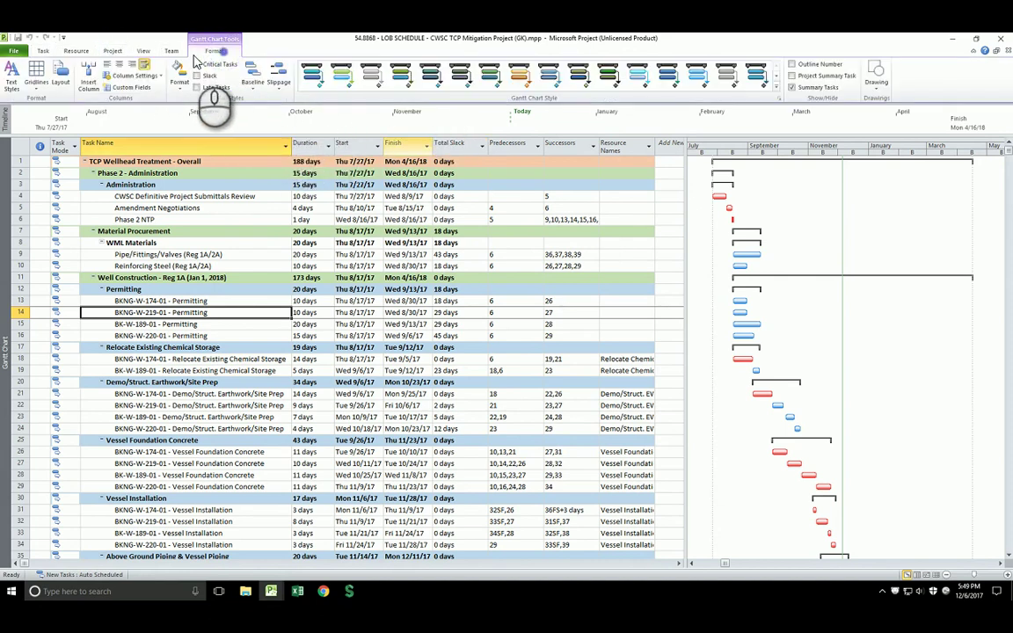
{"action": "left_click", "coordinate": [173, 50]}
{"action": "left_click", "coordinate": [143, 50]}
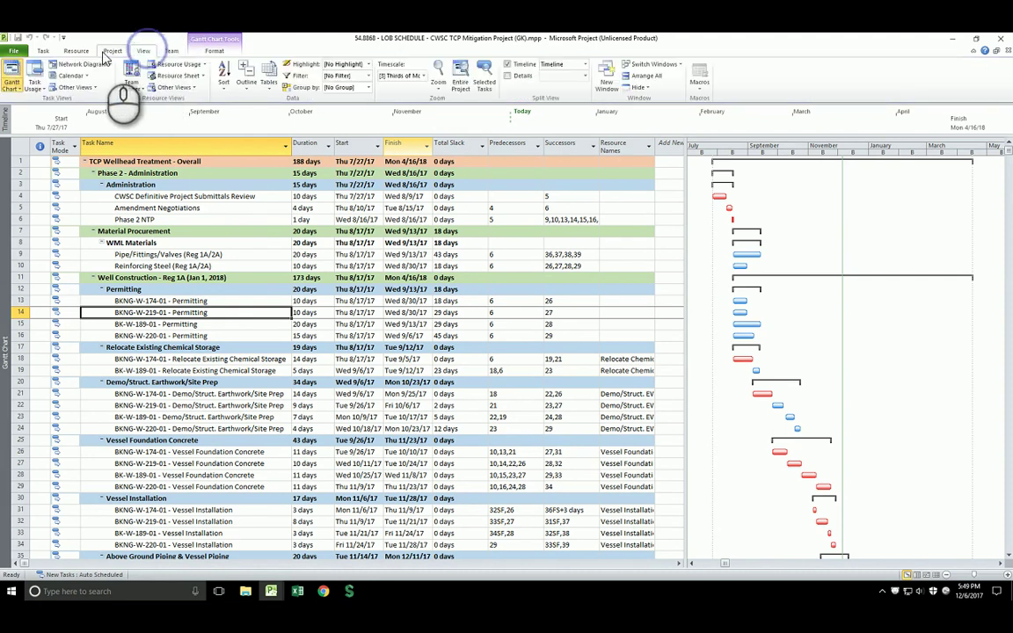
{"action": "left_click", "coordinate": [78, 50]}
{"action": "left_click", "coordinate": [43, 51]}
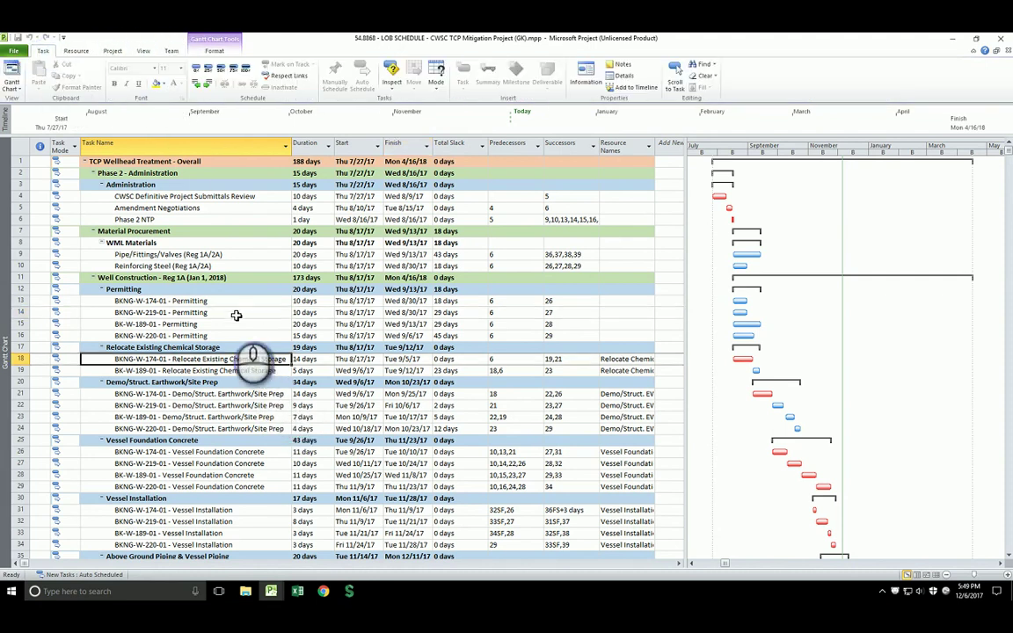
{"action": "left_click", "coordinate": [235, 312]}
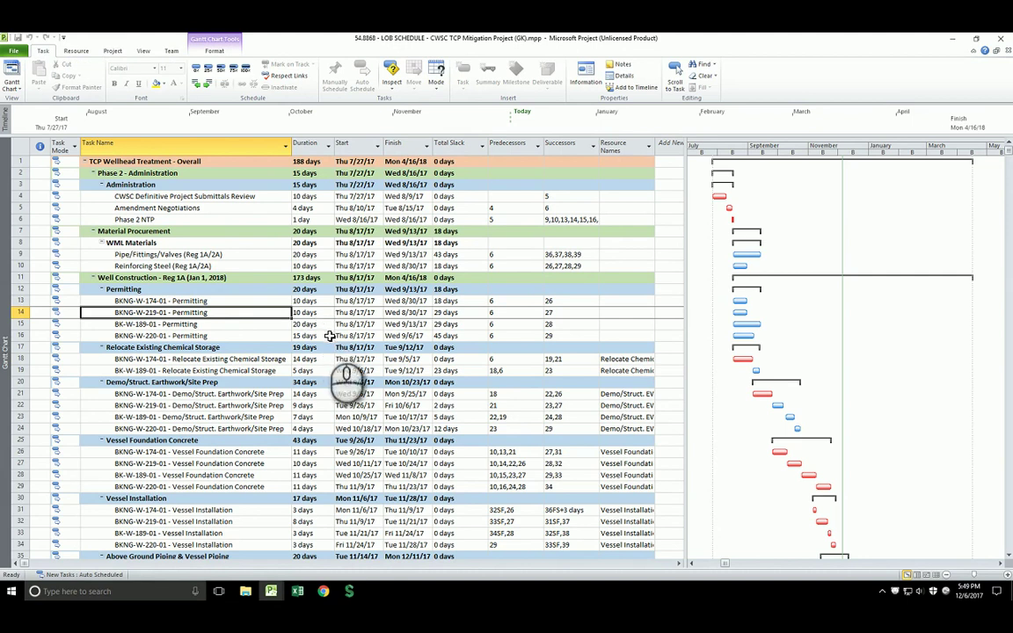
Open the 54.8868 - LOB SCHEDULE - Material Delay project from the MS Schedules folder and view its tracking Gantt tasks.
{"action": "left_click", "coordinate": [246, 591]}
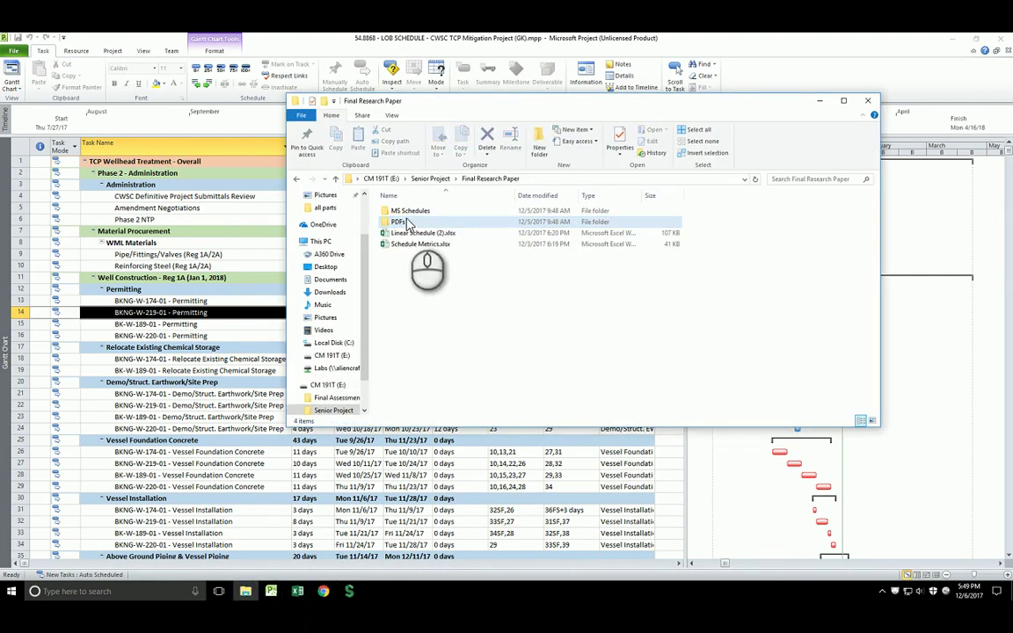
{"action": "double_click", "coordinate": [410, 211]}
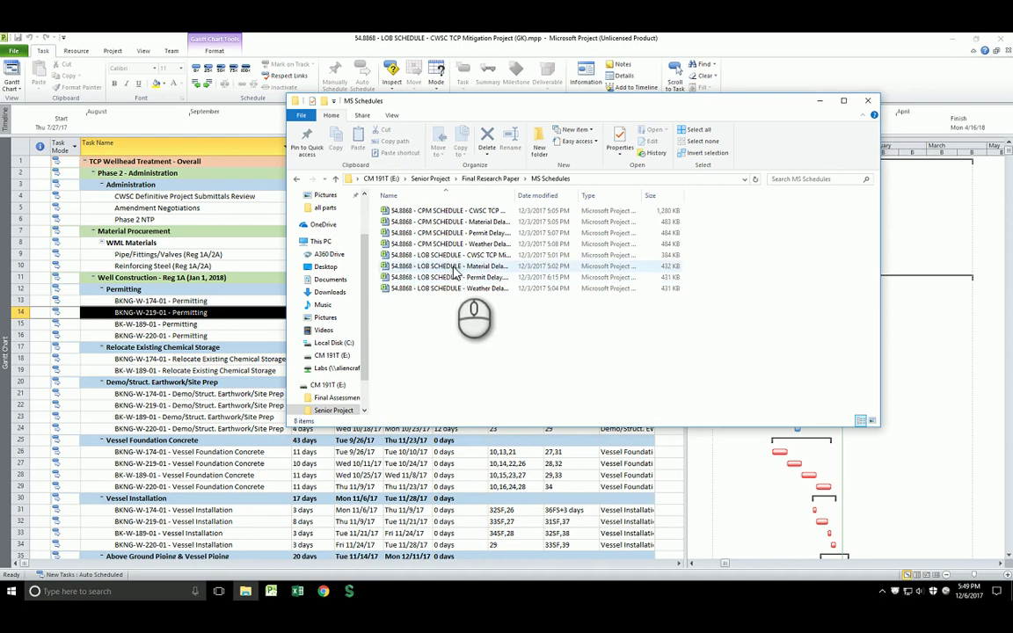
{"action": "double_click", "coordinate": [455, 267]}
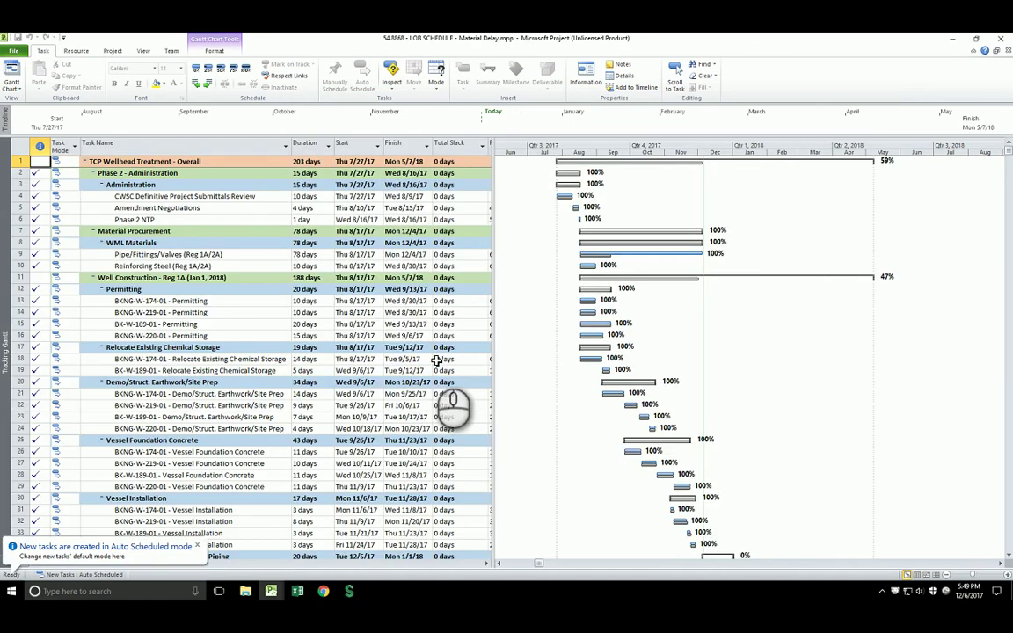
{"action": "scroll", "coordinate": [365, 328], "scroll_direction": "down", "scroll_amount": 4}
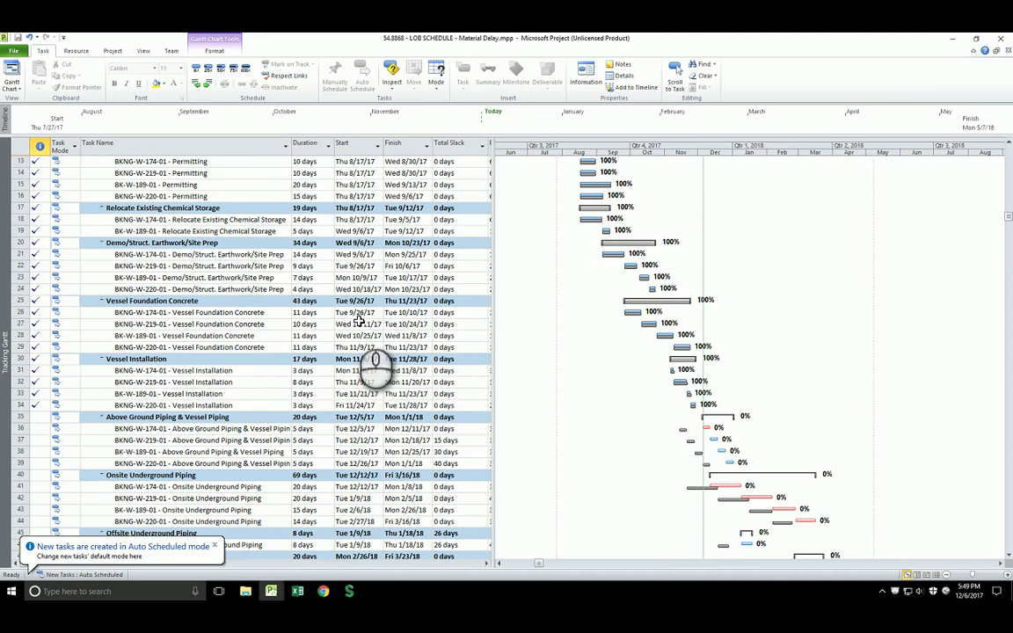
Review the Material Delay schedule's dates, total slack and percent complete from Material Procurement through Project Completion against the baseline bars.
{"action": "scroll", "coordinate": [359, 322], "scroll_direction": "up", "scroll_amount": 4}
{"action": "scroll", "coordinate": [359, 323], "scroll_direction": "down", "scroll_amount": 2}
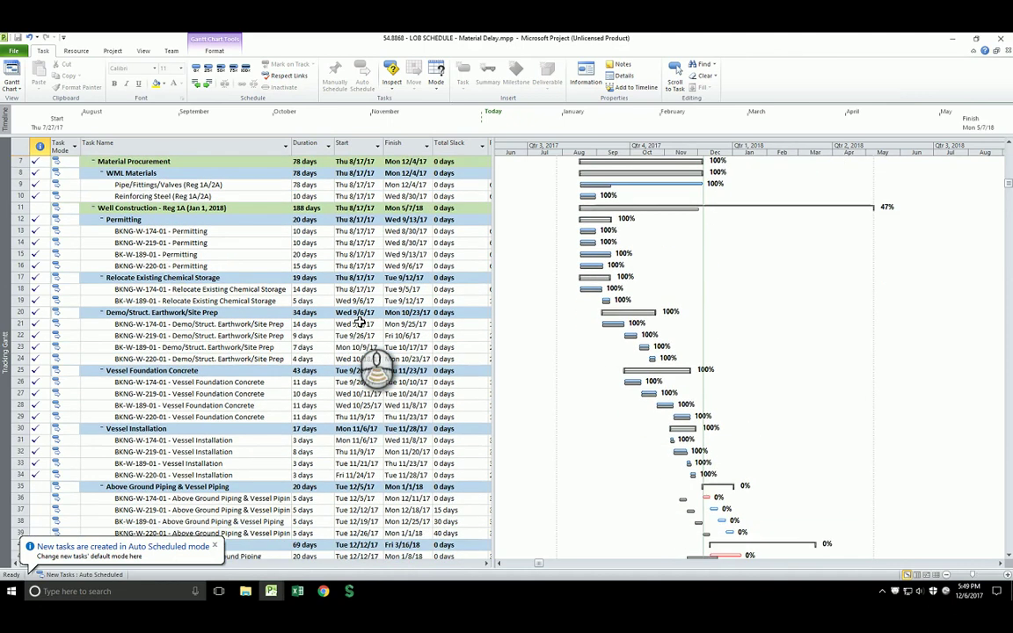
{"action": "scroll", "coordinate": [360, 322], "scroll_direction": "down", "scroll_amount": 3}
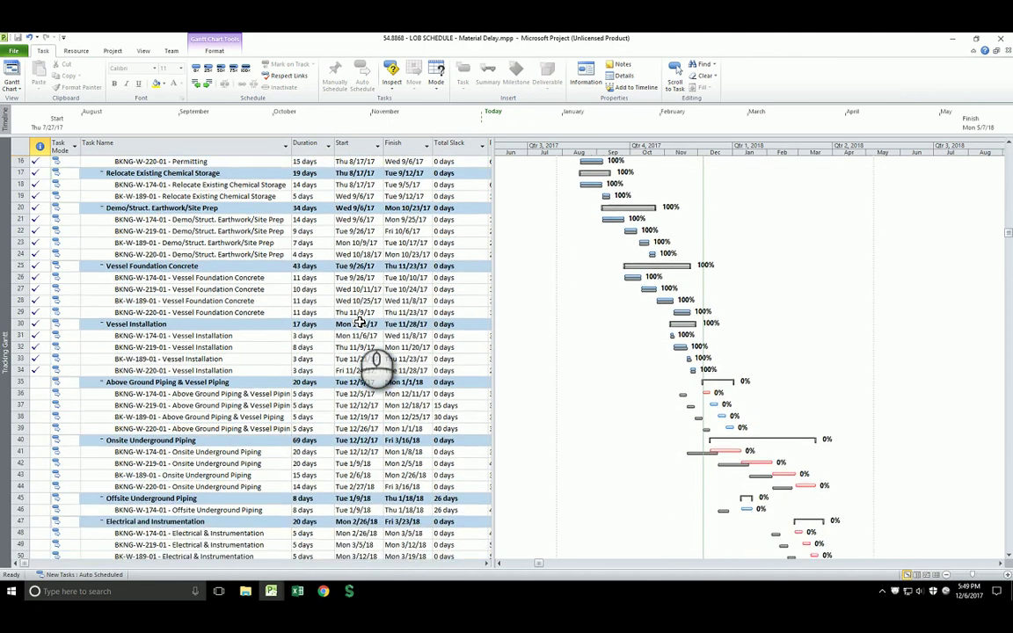
{"action": "scroll", "coordinate": [360, 323], "scroll_direction": "down", "scroll_amount": 4}
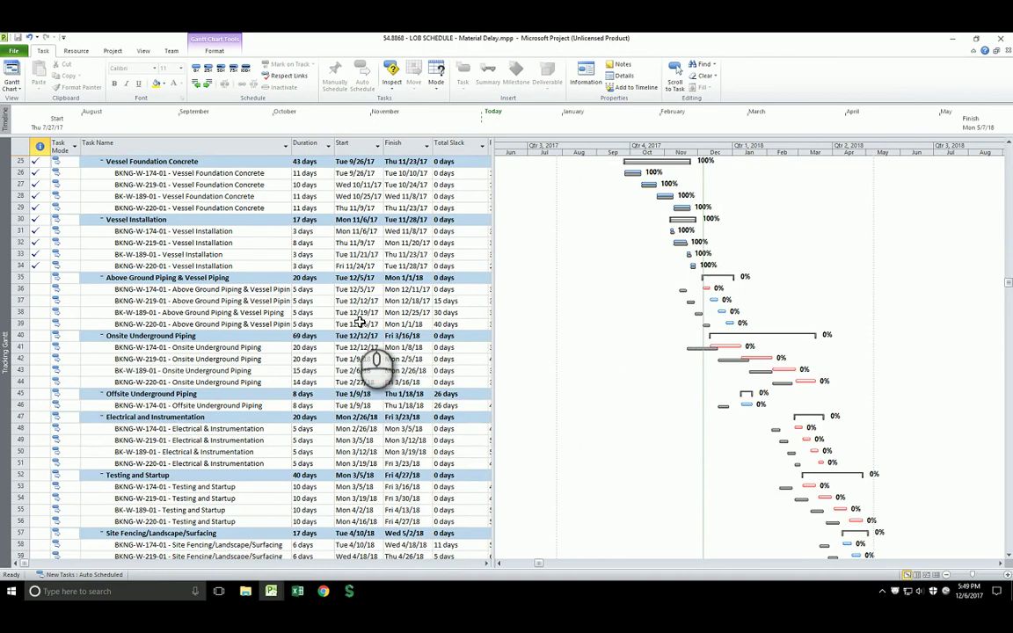
{"action": "scroll", "coordinate": [360, 322], "scroll_direction": "down", "scroll_amount": 5}
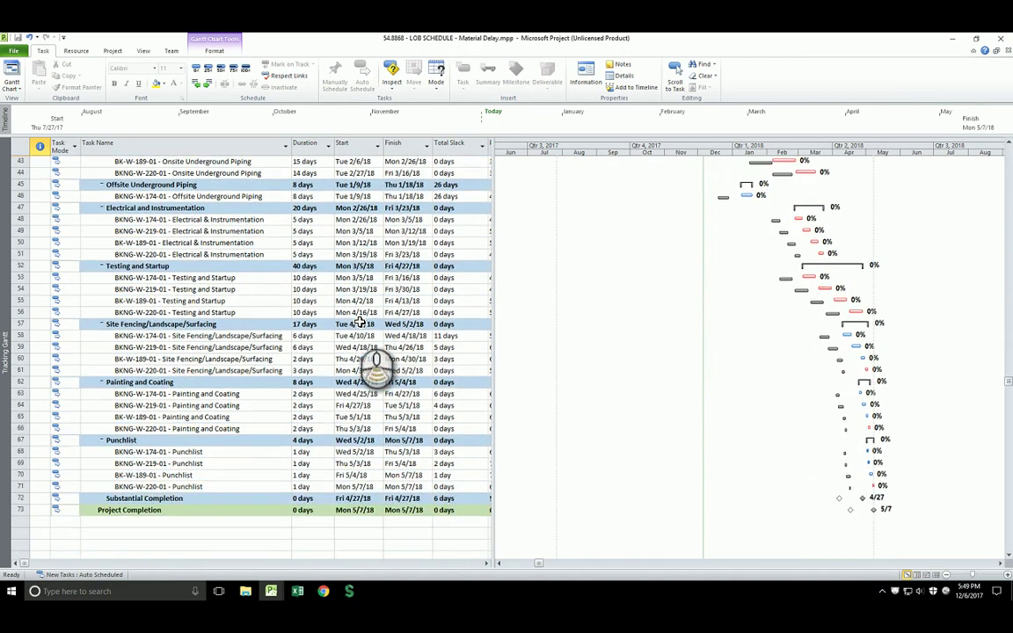
{"action": "scroll", "coordinate": [360, 323], "scroll_direction": "up", "scroll_amount": 14}
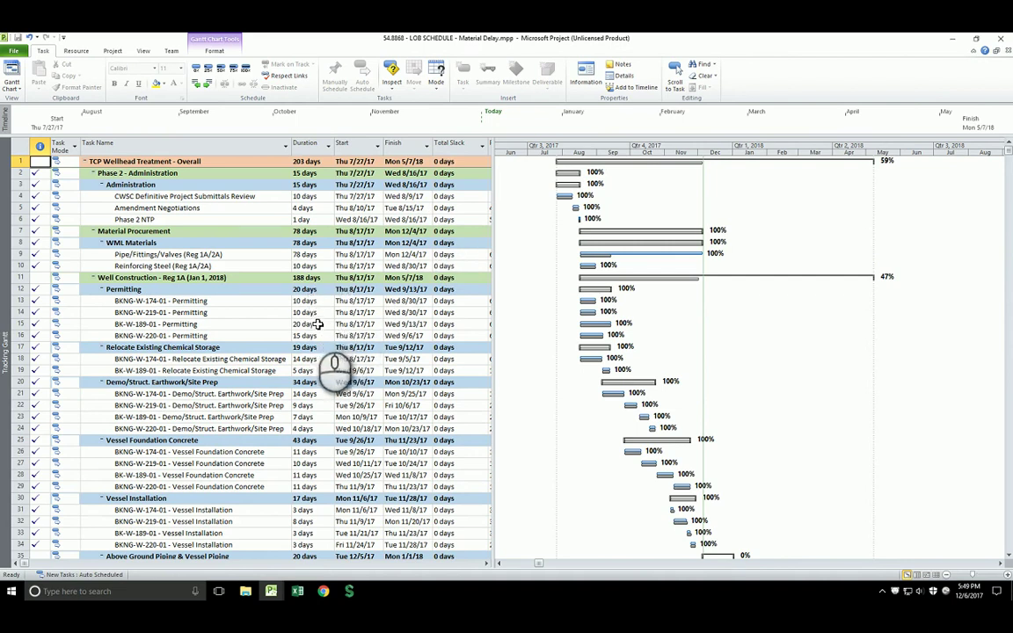
Examine the Vessel Foundation Concrete tasks for wells BKNG-W-174-01, BKNG-W-219-01 and BK-W-189-01, including the BKNG-W-219-01 duration.
{"action": "scroll", "coordinate": [317, 324], "scroll_direction": "down", "scroll_amount": 3}
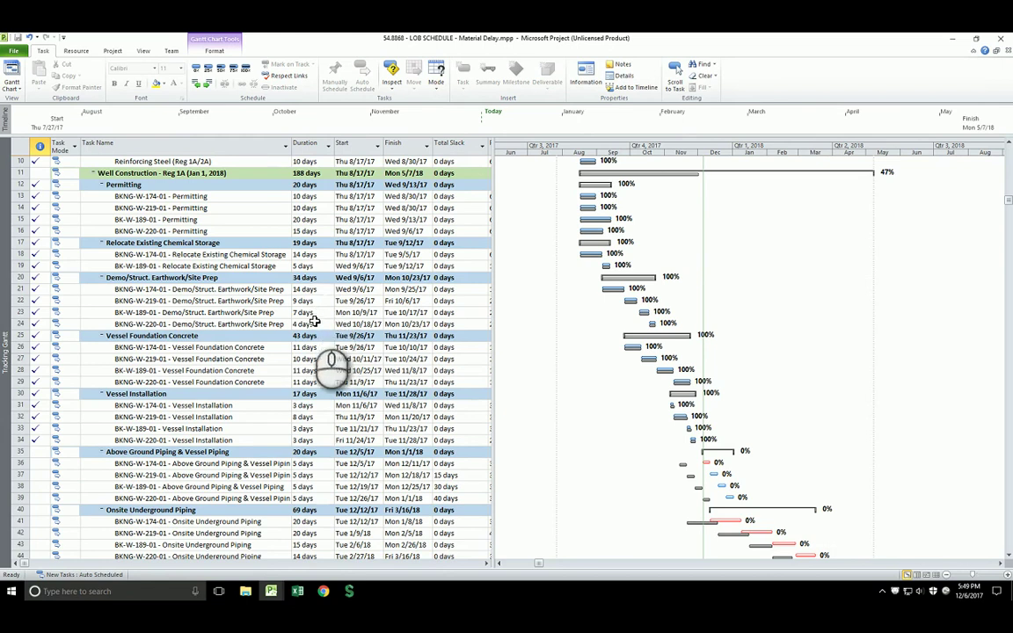
{"action": "left_click", "coordinate": [304, 359]}
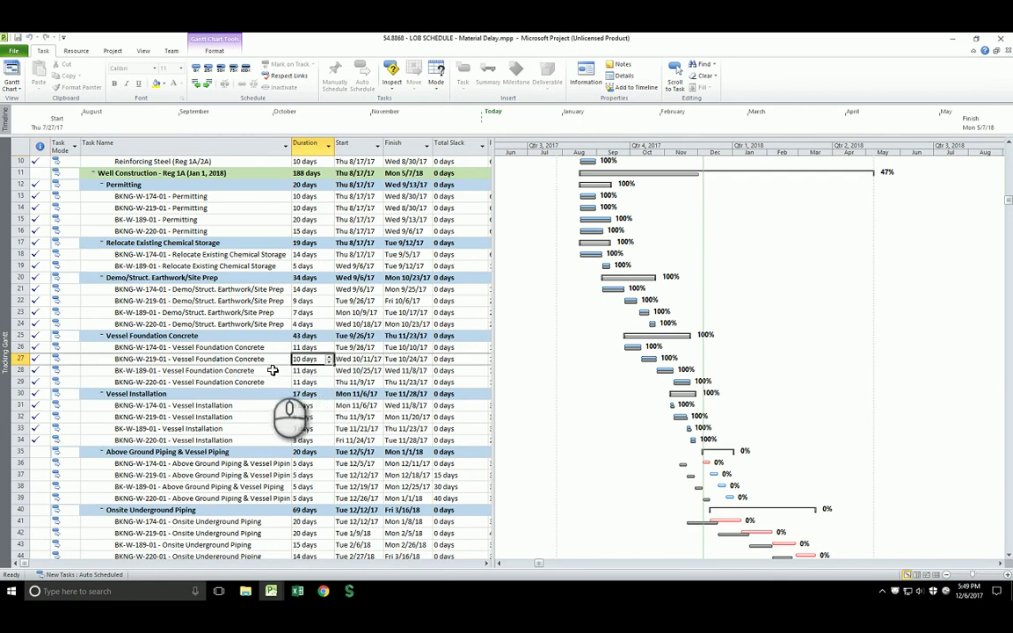
{"action": "left_click", "coordinate": [265, 362]}
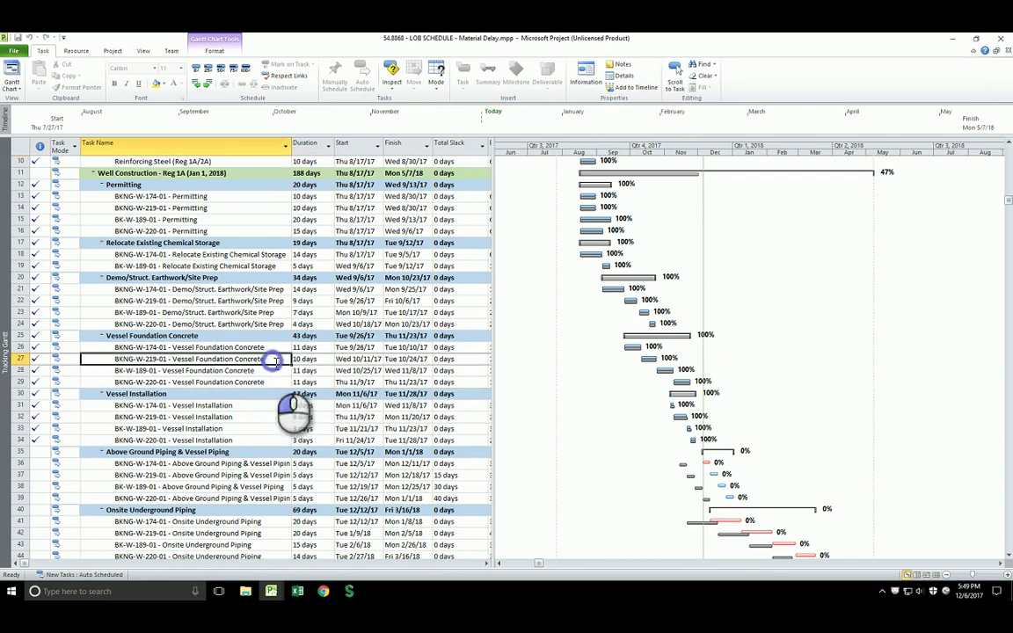
{"action": "left_click", "coordinate": [276, 370]}
{"action": "left_click", "coordinate": [263, 359]}
{"action": "left_click", "coordinate": [259, 347]}
{"action": "scroll", "coordinate": [285, 370], "scroll_direction": "up", "scroll_amount": 3}
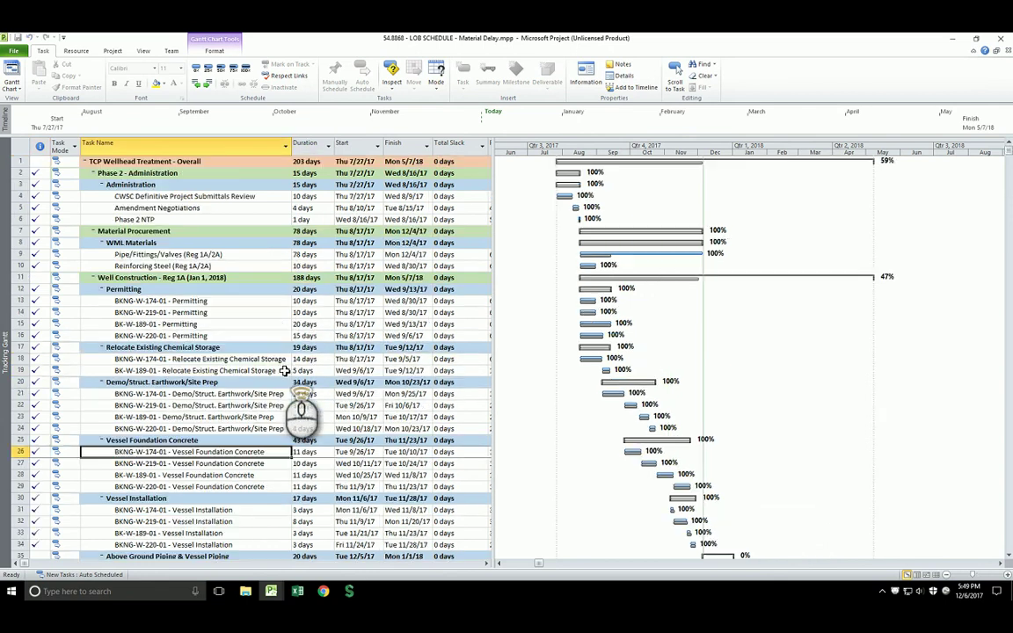